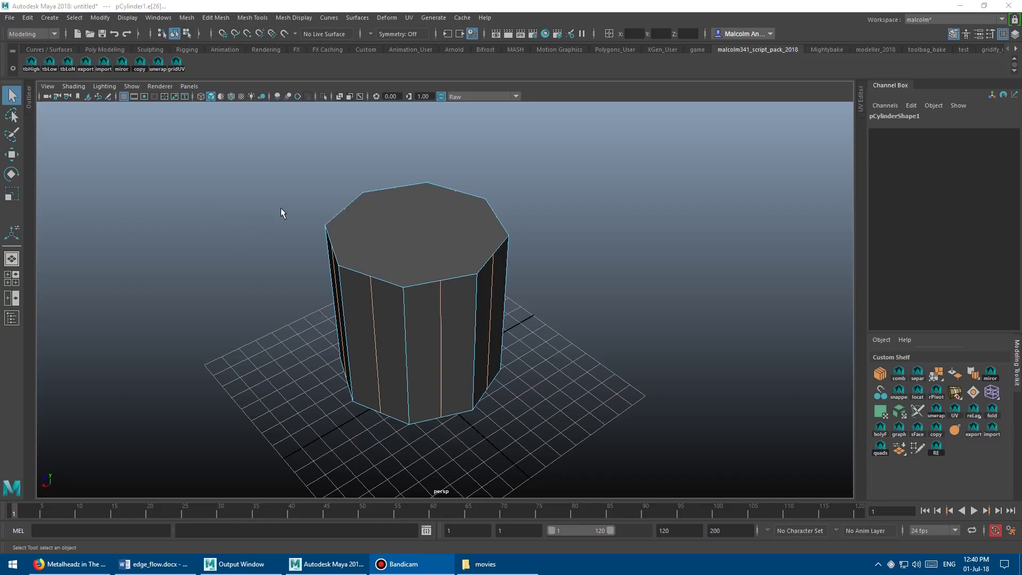
- Examine the cylinder's octagonal cap and selected vertical side edges, and locate the Edit Edge Flow command
{"action": "left_click_drag", "start_coordinate": [283, 212], "coordinate": [380, 305], "text": "alt"}
{"action": "left_click_drag", "start_coordinate": [537, 293], "coordinate": [450, 268], "text": "alt"}
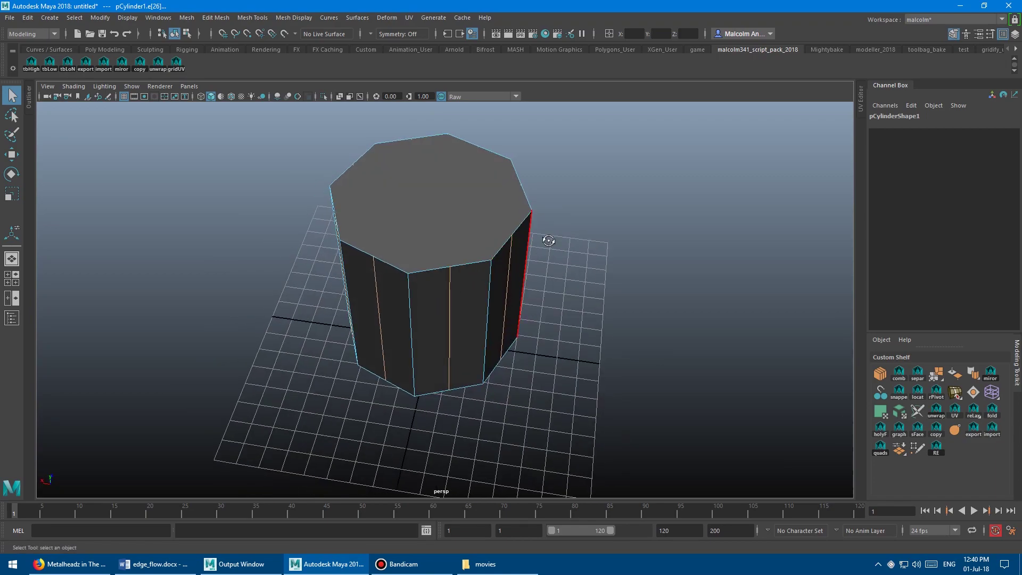
{"action": "left_click_drag", "start_coordinate": [548, 237], "coordinate": [457, 288], "text": "alt"}
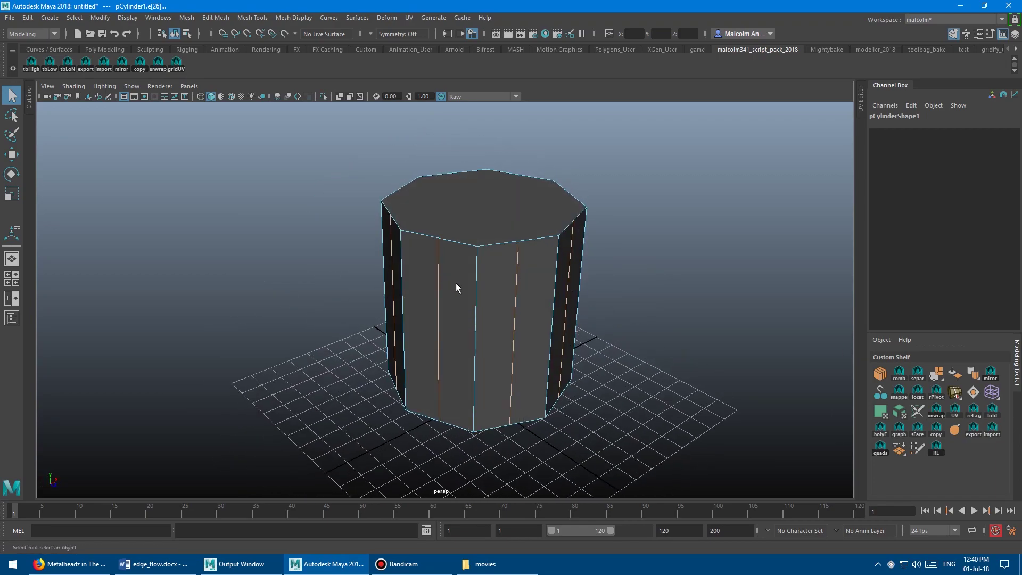
{"action": "left_click_drag", "start_coordinate": [514, 326], "coordinate": [516, 280], "text": "alt"}
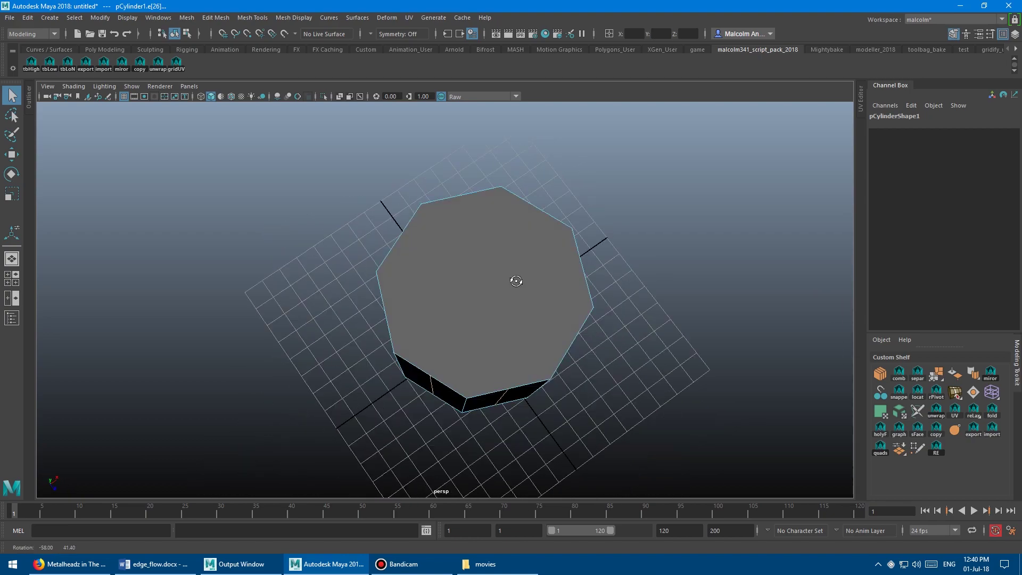
{"action": "right_click_drag", "start_coordinate": [516, 280], "coordinate": [440, 262], "text": "alt"}
{"action": "left_click_drag", "start_coordinate": [440, 262], "coordinate": [411, 239], "text": "alt"}
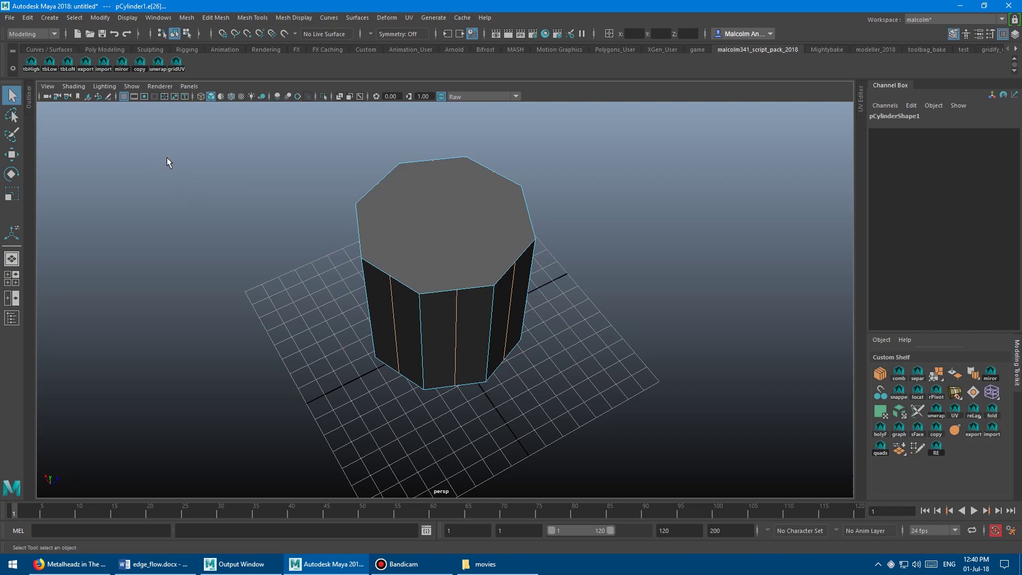
{"action": "left_click", "coordinate": [216, 17]}
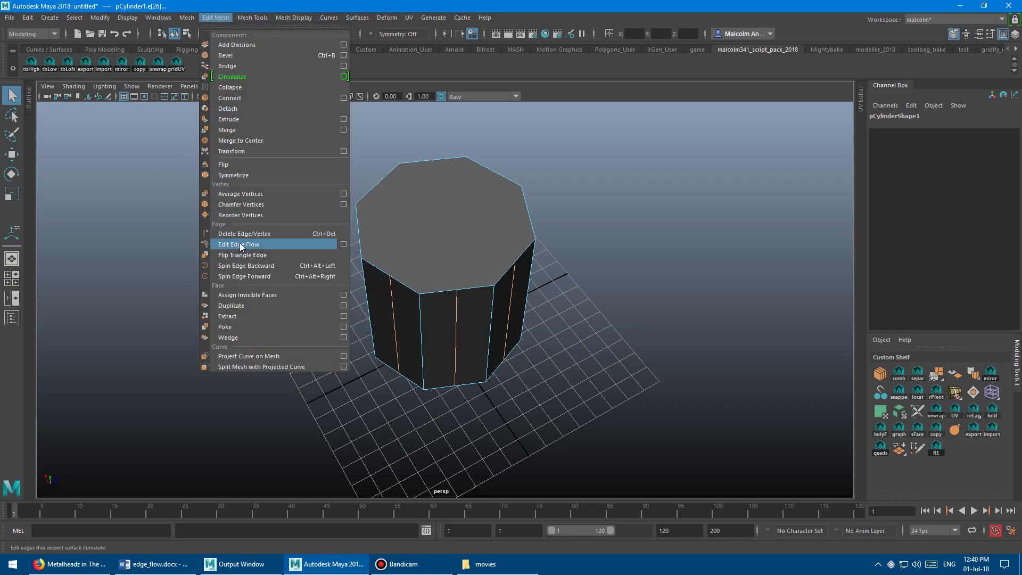
{"action": "left_click", "coordinate": [136, 204]}
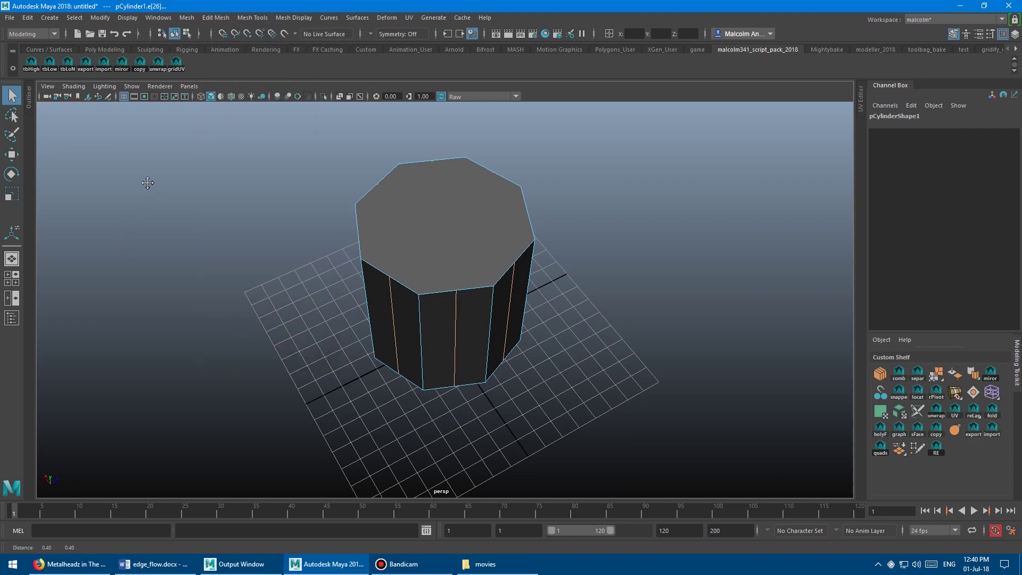
{"action": "middle_click_drag", "start_coordinate": [155, 177], "coordinate": [134, 184], "text": "alt"}
{"action": "middle_click_drag", "start_coordinate": [238, 210], "coordinate": [228, 216], "text": "alt"}
{"action": "left_click_drag", "start_coordinate": [228, 216], "coordinate": [242, 204], "text": "alt"}
{"action": "middle_click_drag", "start_coordinate": [242, 204], "coordinate": [219, 195], "text": "alt"}
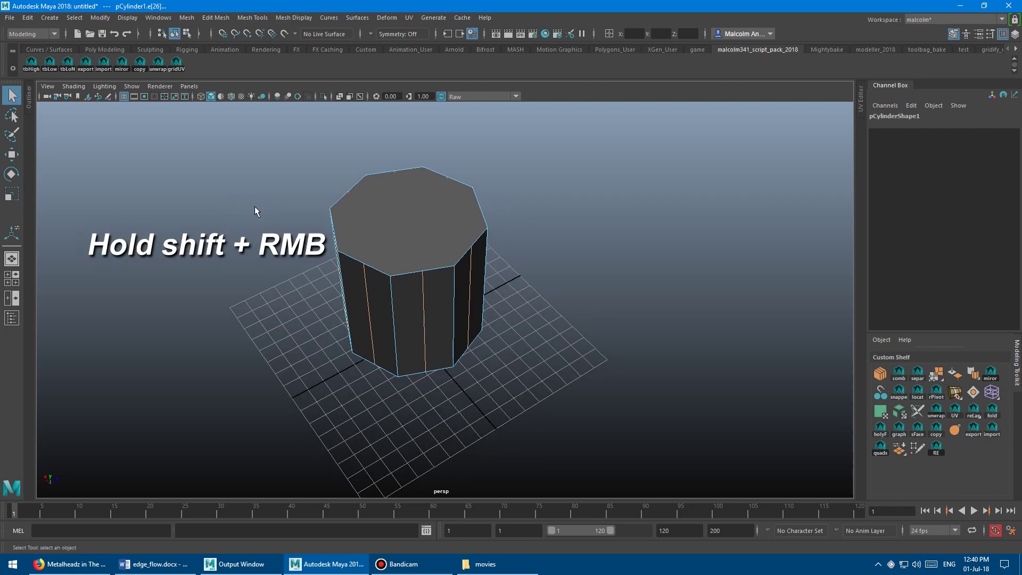
- Apply Edit Edge Flow to the selected vertical edges around the cylinder's side
{"action": "right_click", "coordinate": [254, 211], "text": "shift"}
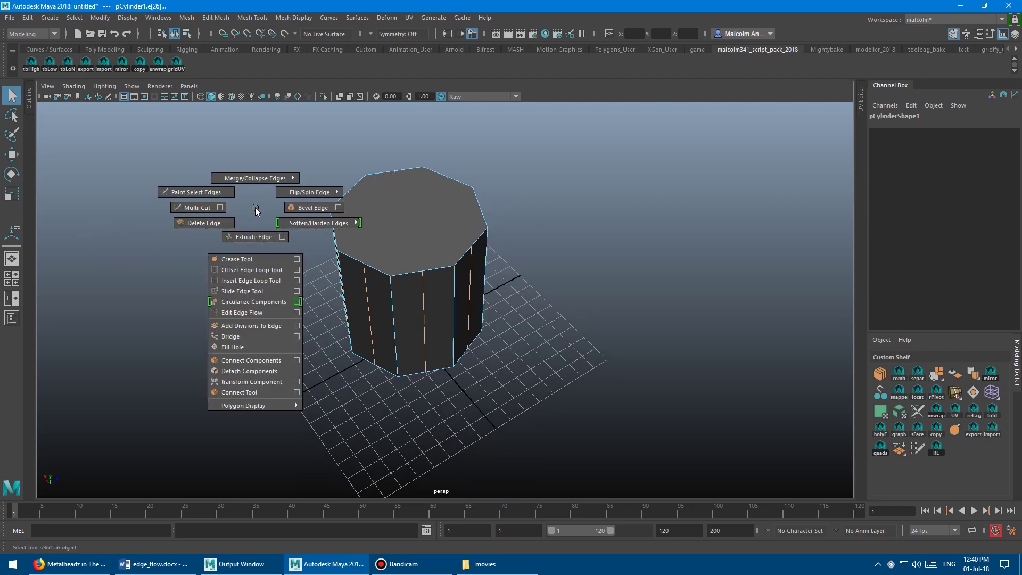
{"action": "left_click", "coordinate": [249, 313]}
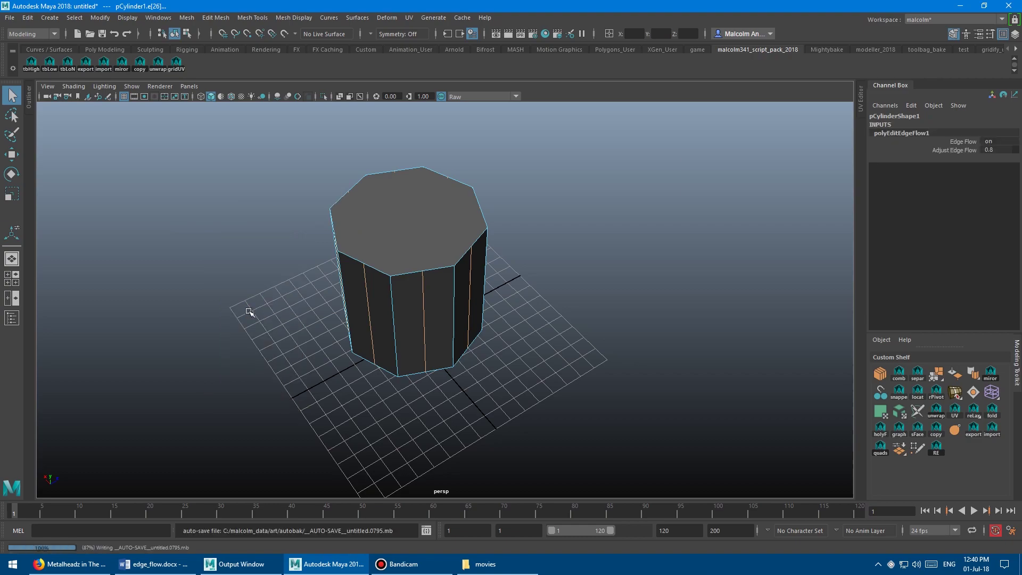
{"action": "left_click_drag", "start_coordinate": [248, 311], "coordinate": [464, 232], "text": "alt"}
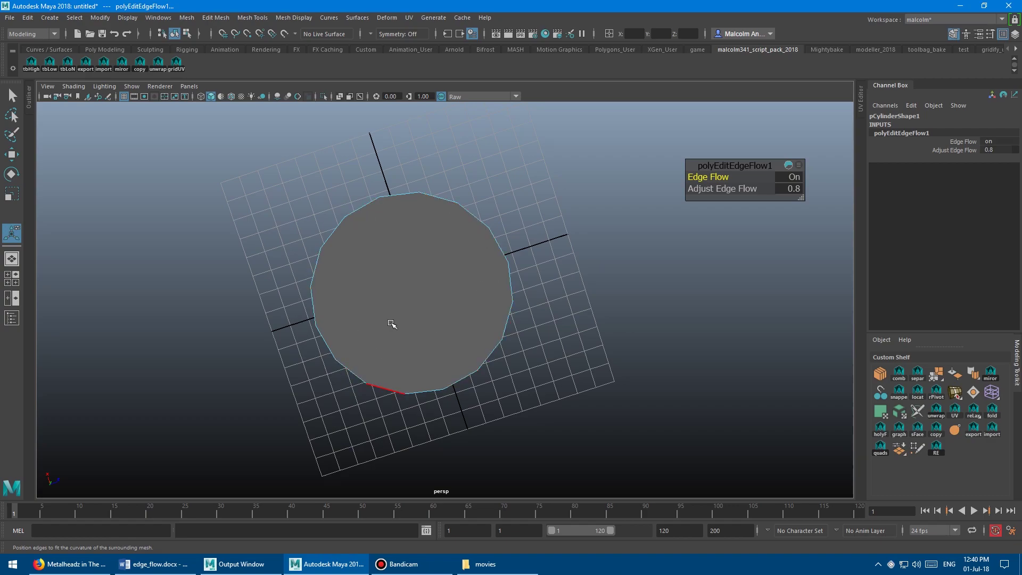
{"action": "left_click_drag", "start_coordinate": [392, 324], "coordinate": [428, 315], "text": "alt"}
- Undo and redo the edge flow edit to compare the cylinder's faceted and rounded outlines
{"action": "left_click", "coordinate": [442, 298]}
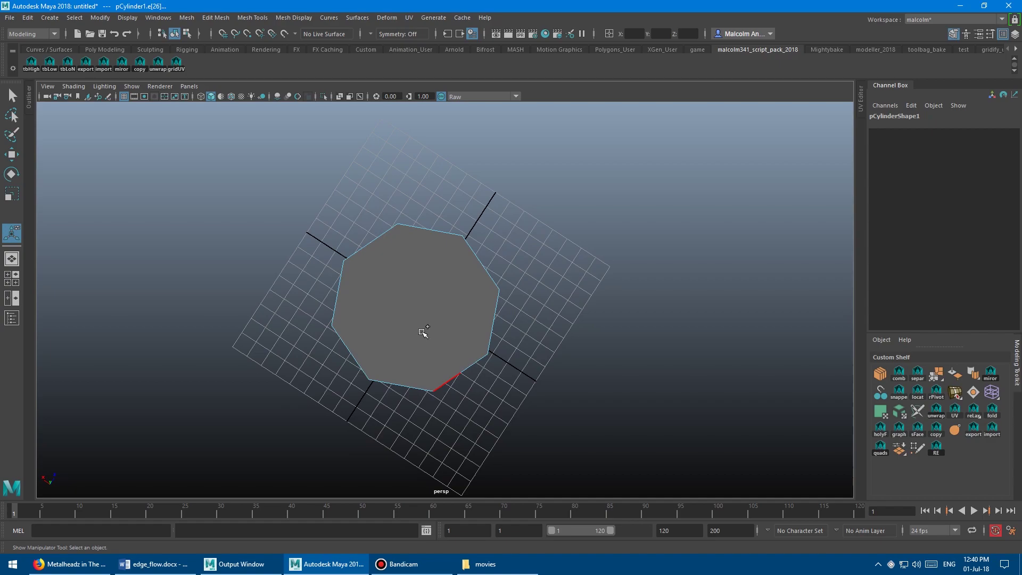
{"action": "key", "text": "shift+z"}
{"action": "key", "text": "ctrl+z"}
{"action": "key", "text": "shift+z"}
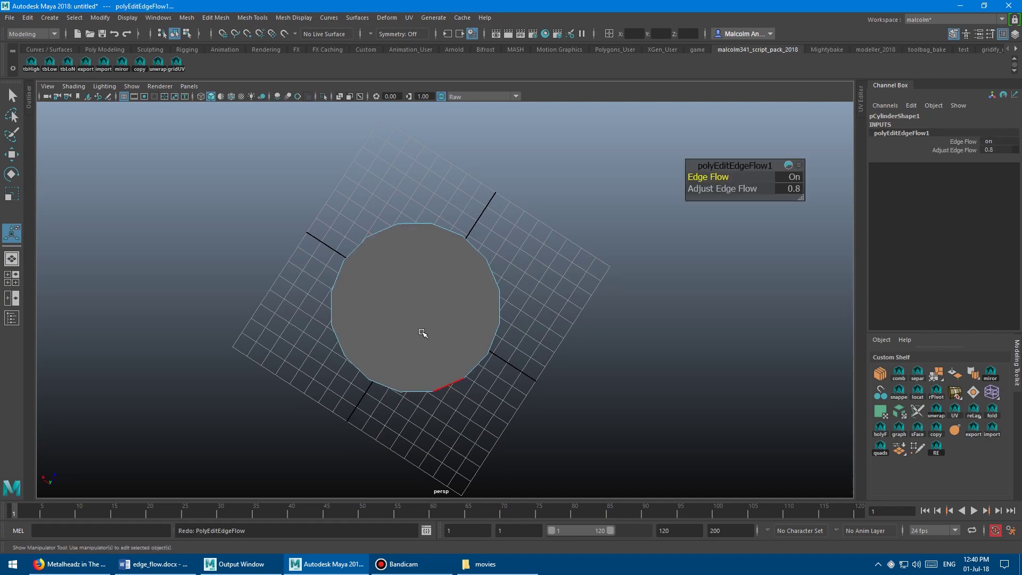
{"action": "left_click_drag", "start_coordinate": [423, 333], "coordinate": [481, 299], "text": "alt"}
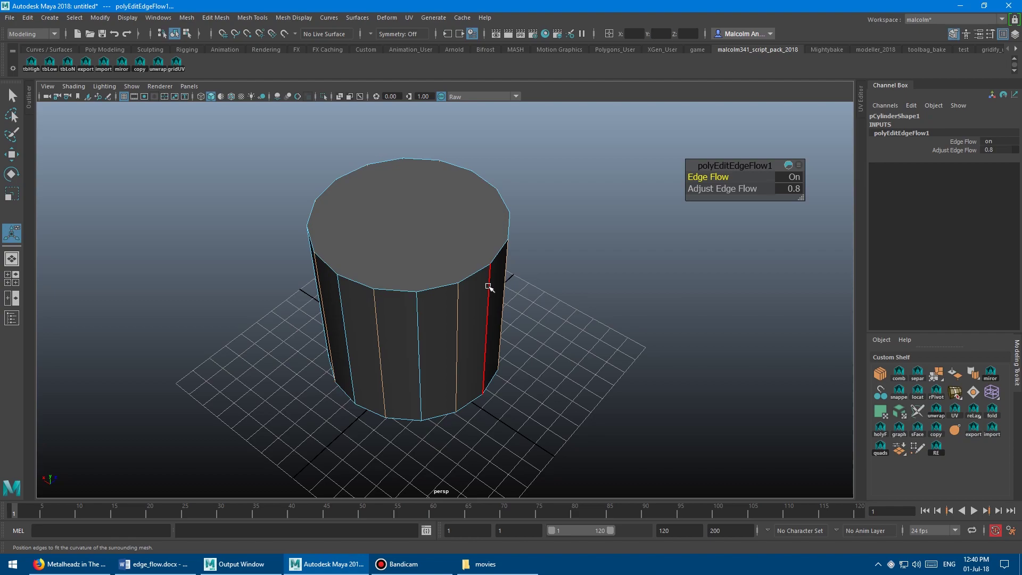
{"action": "left_click_drag", "start_coordinate": [489, 287], "coordinate": [423, 269], "text": "alt"}
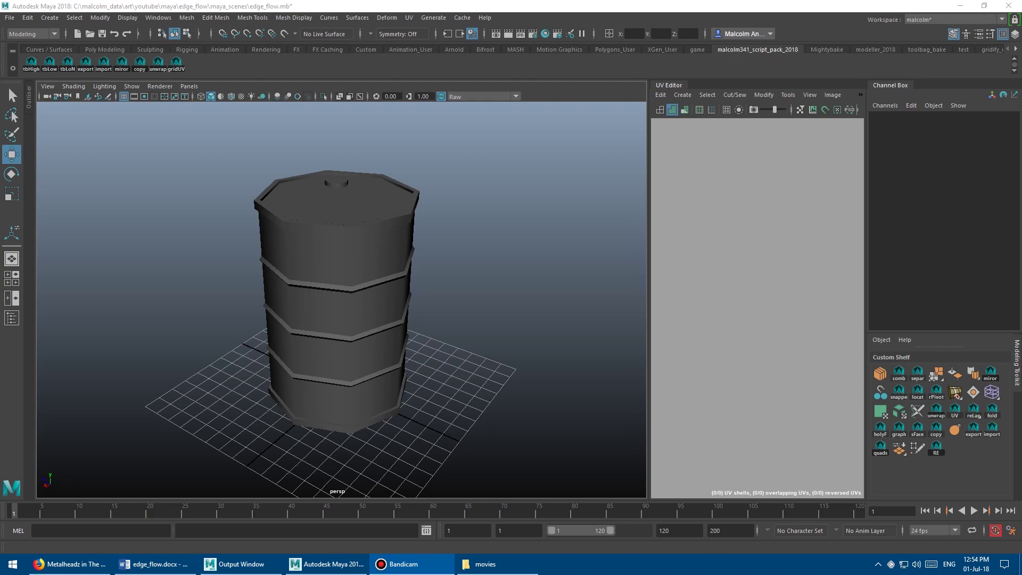
- Add a polygon cylinder scaled to about 67.2 beside the barrel and set its axis subdivisions to 16
{"action": "right_click", "coordinate": [502, 269]}
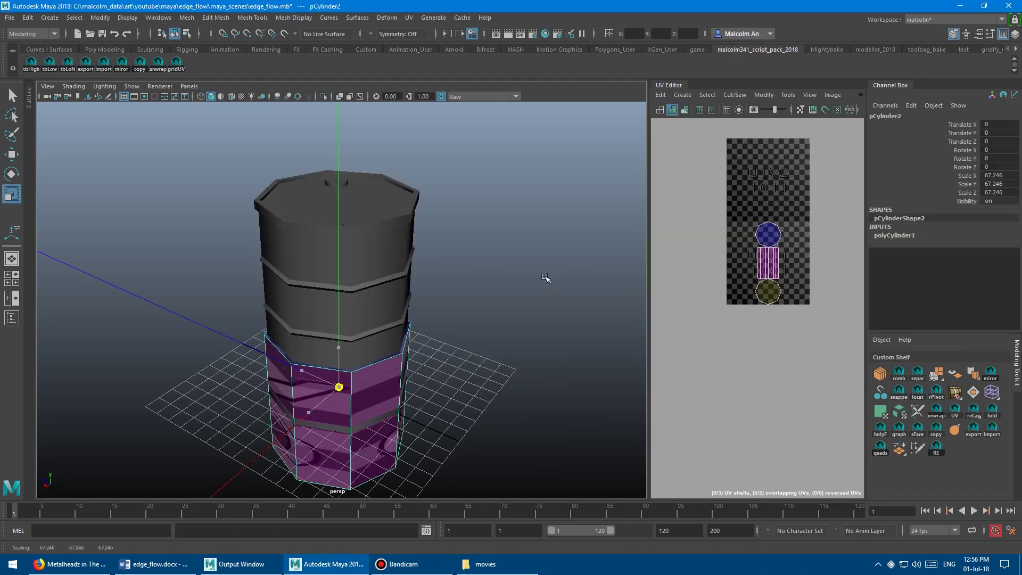
{"action": "left_click_drag", "start_coordinate": [341, 390], "coordinate": [443, 417]}
{"action": "key", "text": "t"}
{"action": "left_click", "coordinate": [612, 200]}
{"action": "type", "text": "16"}
{"action": "key", "text": "Return"}
- Raise the comparison cylinder to about 110.6 in Y and shift it to about -135.4 in Z beside the barrel
{"action": "scroll", "coordinate": [384, 382], "scroll_direction": "down", "scroll_amount": 3}
{"action": "key", "text": "w"}
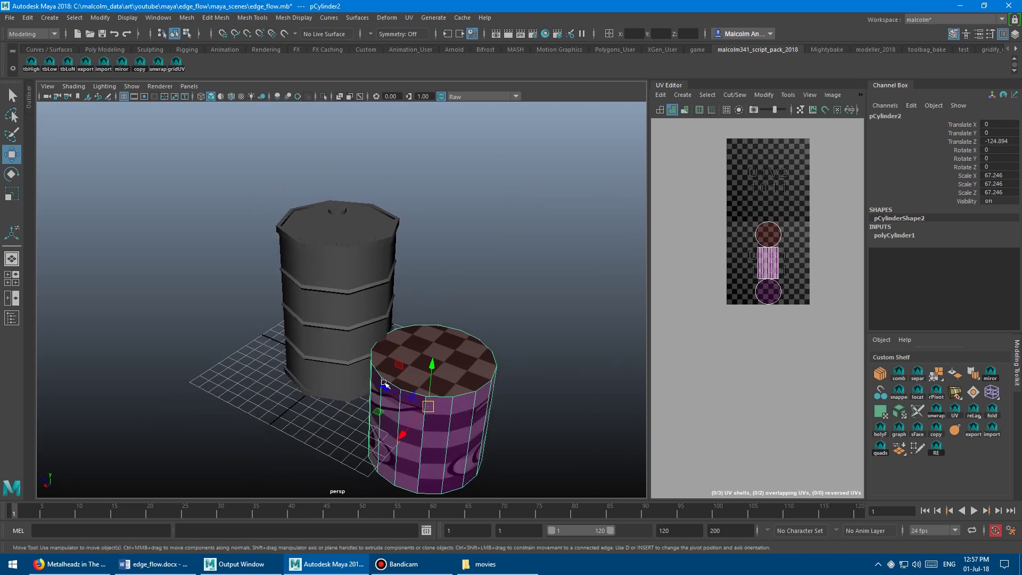
{"action": "left_click_drag", "start_coordinate": [384, 382], "coordinate": [296, 349]}
{"action": "left_click_drag", "start_coordinate": [341, 323], "coordinate": [341, 246]}
{"action": "left_click_drag", "start_coordinate": [298, 269], "coordinate": [352, 262]}
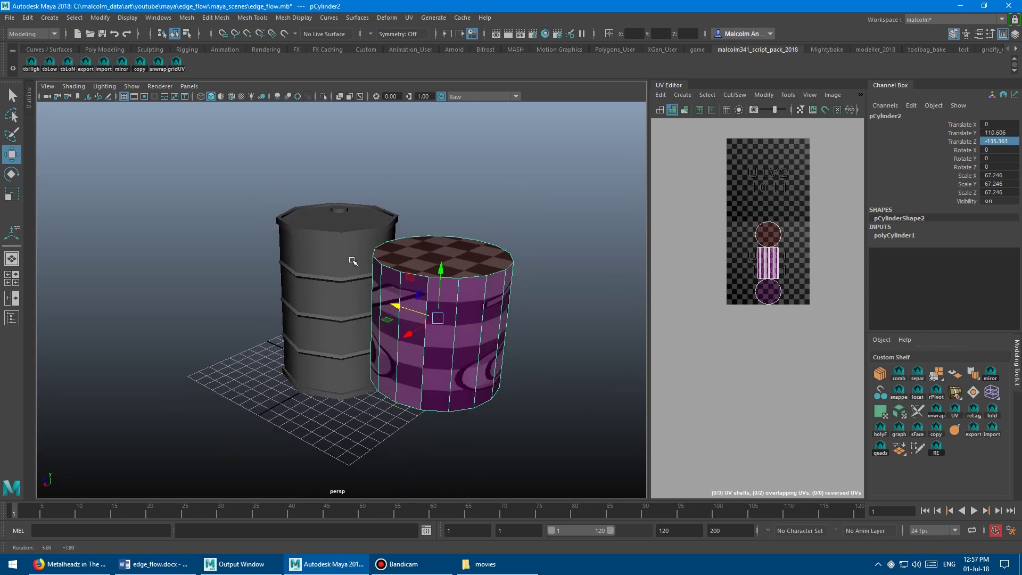
- Select the octagonal barrel and examine its lid, ribbed sides and checkered UV mapping from several angles
{"action": "left_click", "coordinate": [353, 261]}
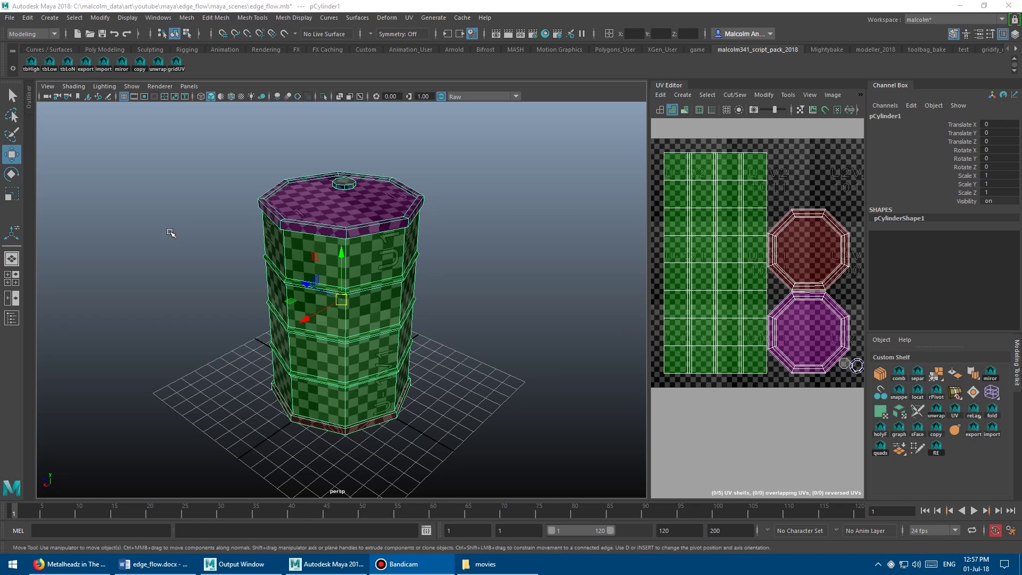
{"action": "mouse_move", "coordinate": [171, 233]}
{"action": "left_mouse_down", "text": "alt"}
{"action": "mouse_move", "coordinate": [203, 237]}
{"action": "mouse_move", "coordinate": [169, 234]}
{"action": "left_mouse_up", "text": "alt"}
{"action": "right_click_drag", "start_coordinate": [169, 235], "coordinate": [237, 237], "text": "alt"}
{"action": "left_click_drag", "start_coordinate": [237, 237], "coordinate": [185, 245], "text": "alt"}
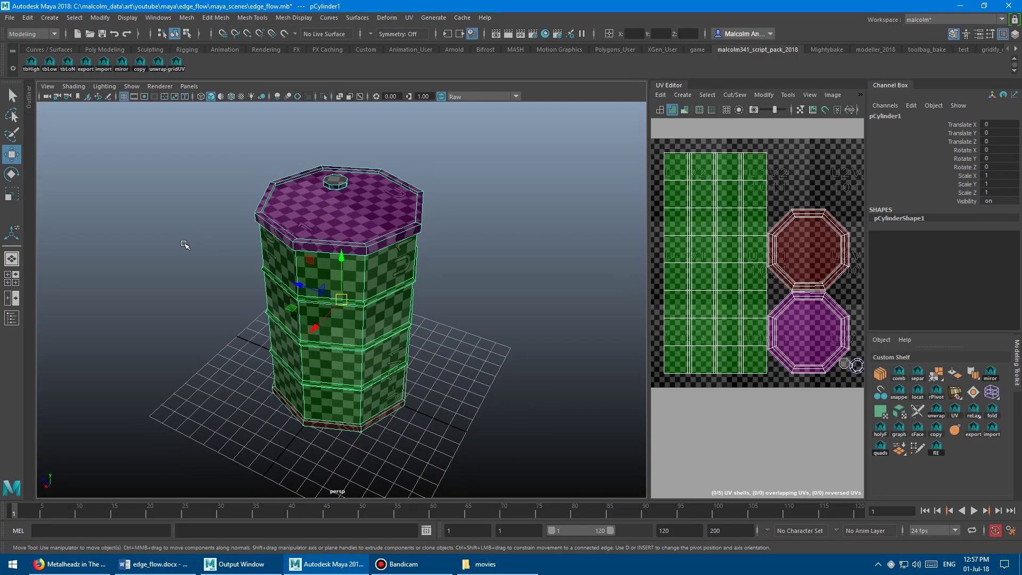
{"action": "left_click_drag", "start_coordinate": [202, 248], "coordinate": [235, 262], "text": "alt"}
{"action": "left_click_drag", "start_coordinate": [299, 246], "coordinate": [329, 326], "text": "alt"}
{"action": "left_click_drag", "start_coordinate": [289, 262], "coordinate": [328, 258], "text": "alt"}
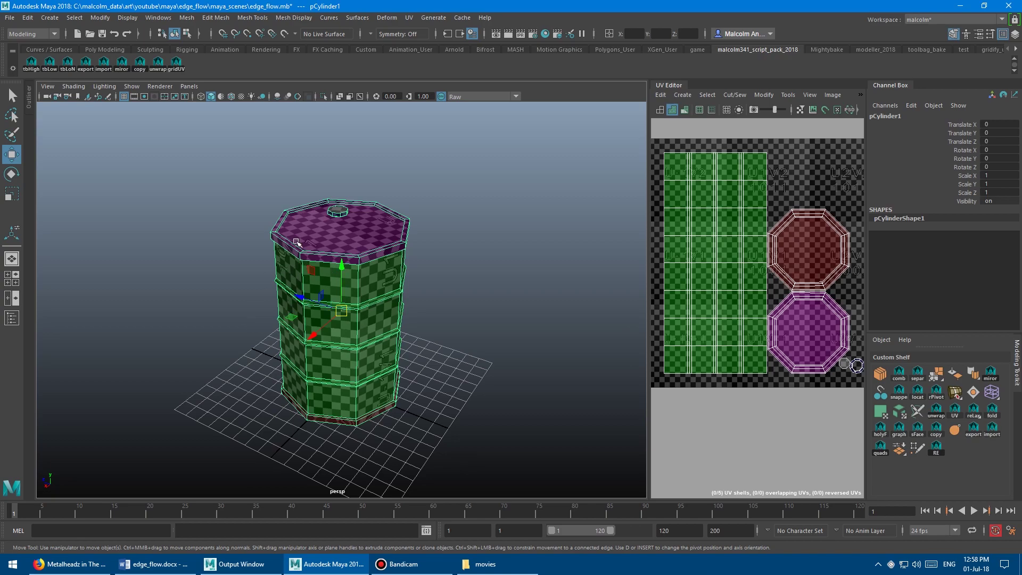
- Use Multi-Cut to insert a centred vertical edge loop through one of the barrel's side panels
{"action": "scroll", "coordinate": [320, 223], "scroll_direction": "up", "scroll_amount": 4}
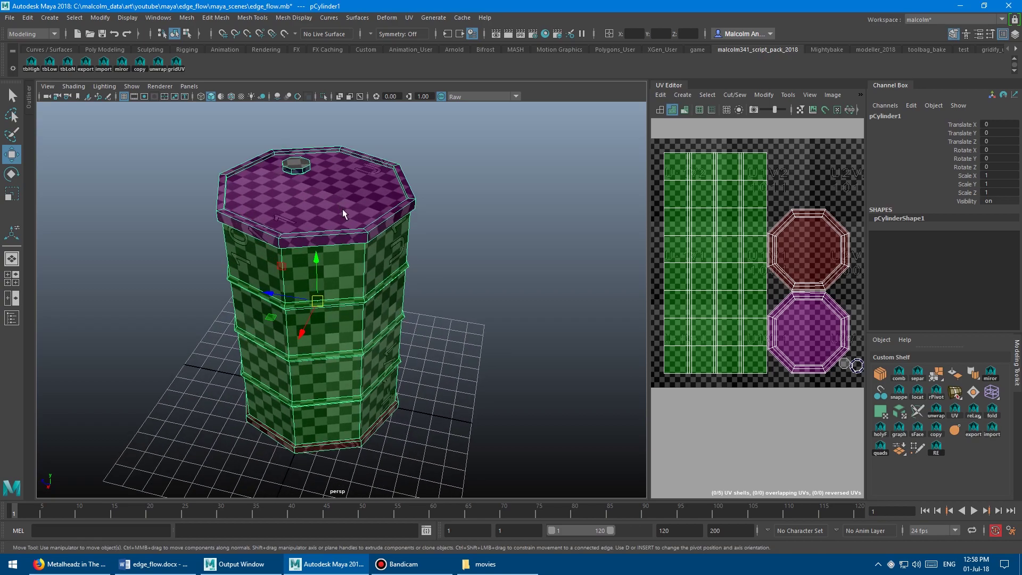
{"action": "key", "text": "q"}
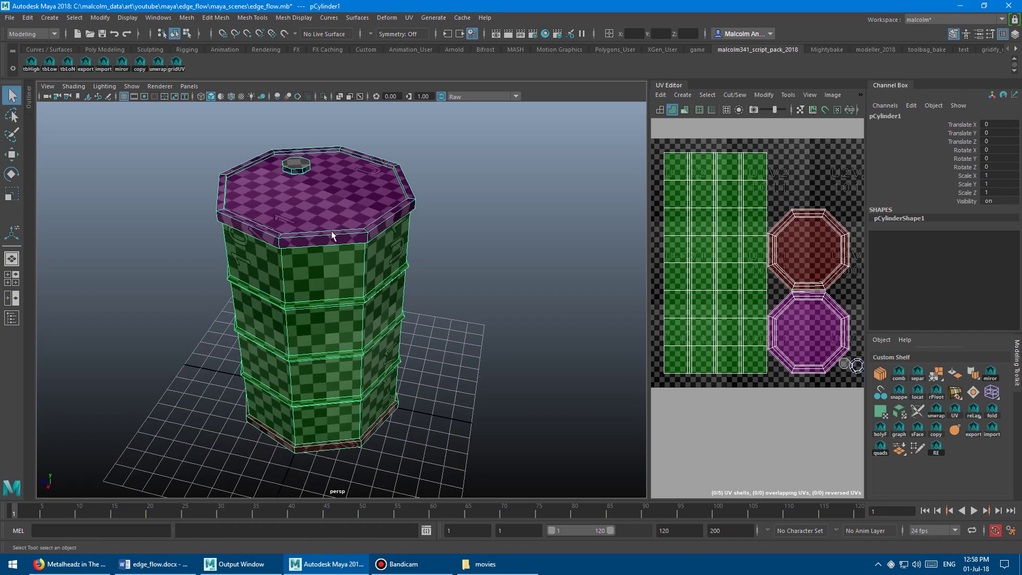
{"action": "right_click", "coordinate": [469, 212], "text": "shift"}
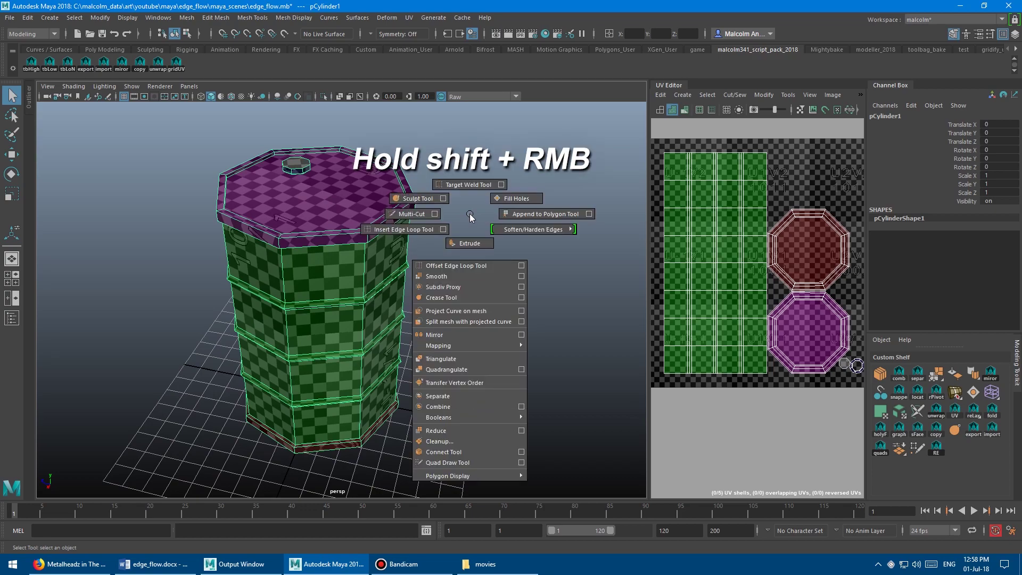
{"action": "right_click_drag", "start_coordinate": [470, 213], "coordinate": [412, 214], "text": "shift"}
{"action": "middle_click_drag", "start_coordinate": [373, 244], "coordinate": [394, 216], "text": "alt"}
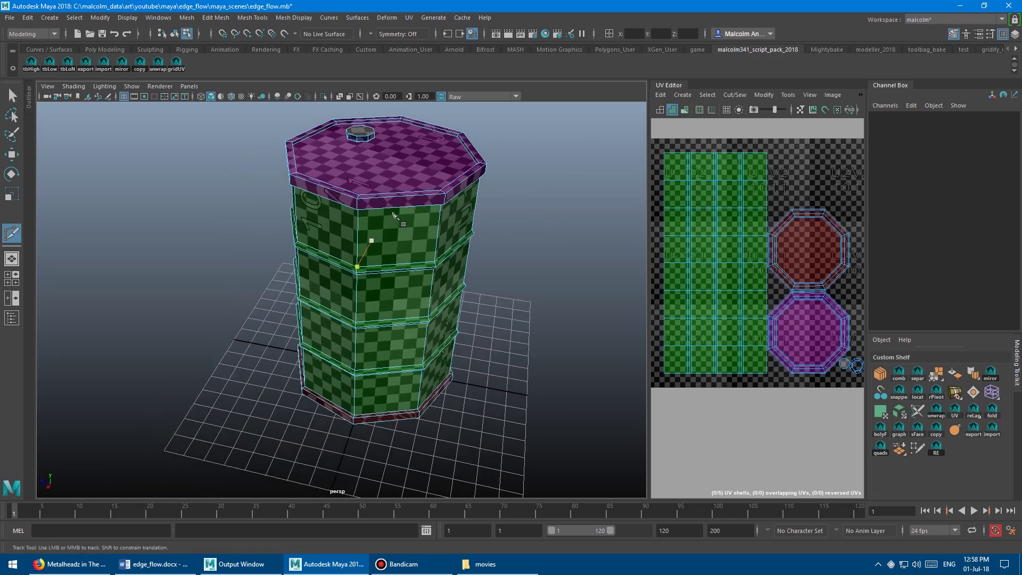
{"action": "key", "text": "ctrl"}
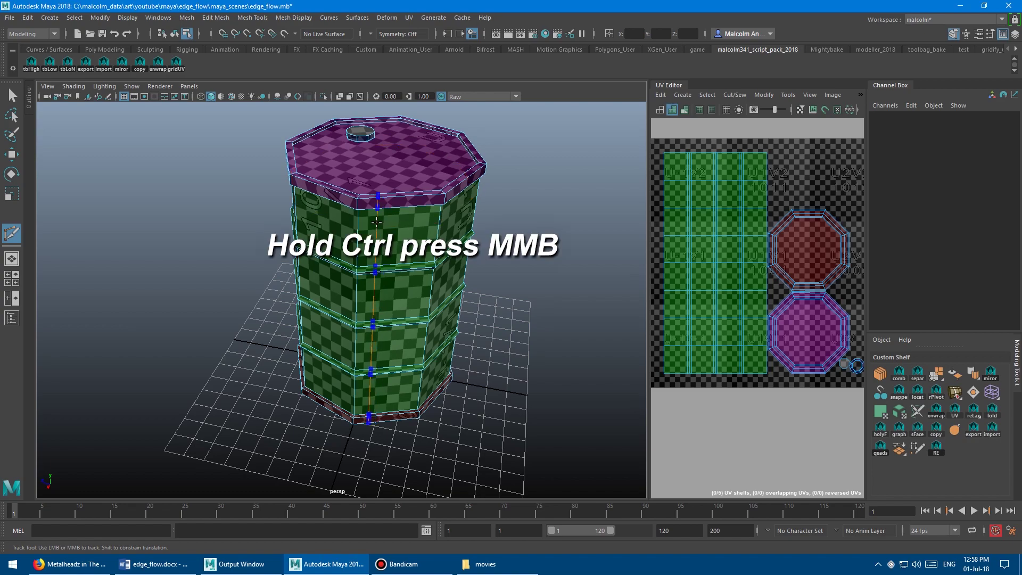
{"action": "middle_click", "coordinate": [377, 222], "text": "ctrl"}
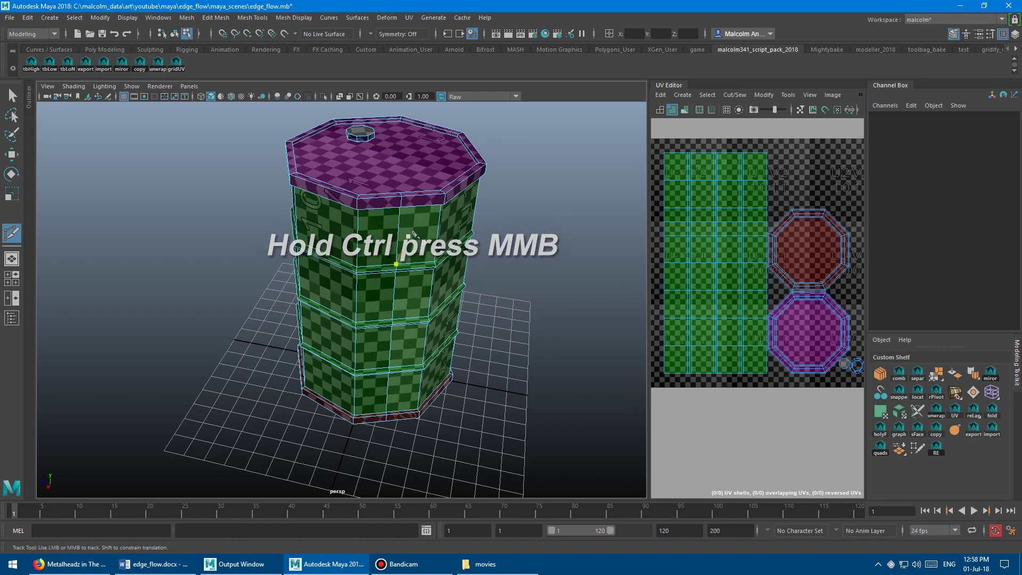
- Insert centred vertical edge loops through the barrel's remaining side panels with Multi-Cut
{"action": "left_click_drag", "start_coordinate": [399, 253], "coordinate": [325, 264], "text": "alt"}
{"action": "right_click_drag", "start_coordinate": [325, 264], "coordinate": [305, 234], "text": "alt"}
{"action": "middle_click_drag", "start_coordinate": [305, 233], "coordinate": [250, 207], "text": "alt"}
{"action": "middle_click", "coordinate": [339, 247], "text": "ctrl"}
{"action": "left_click_drag", "start_coordinate": [421, 246], "coordinate": [330, 252], "text": "alt"}
{"action": "middle_click", "coordinate": [352, 248], "text": "ctrl"}
{"action": "middle_click", "coordinate": [413, 249], "text": "ctrl"}
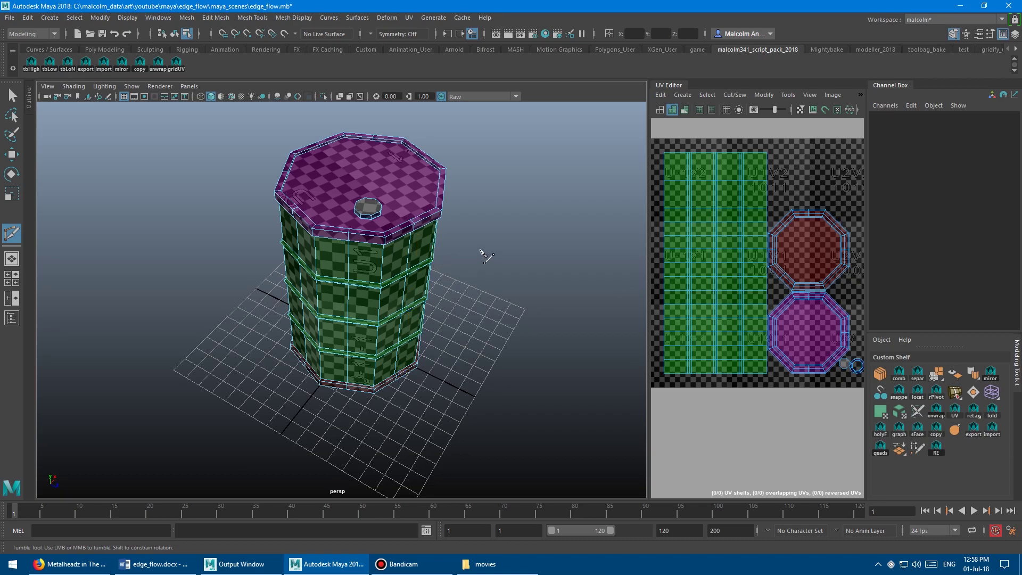
{"action": "left_click_drag", "start_coordinate": [480, 253], "coordinate": [547, 246], "text": "alt"}
{"action": "right_click_drag", "start_coordinate": [547, 246], "coordinate": [567, 250], "text": "alt"}
{"action": "left_click_drag", "start_coordinate": [501, 246], "coordinate": [543, 242], "text": "alt"}
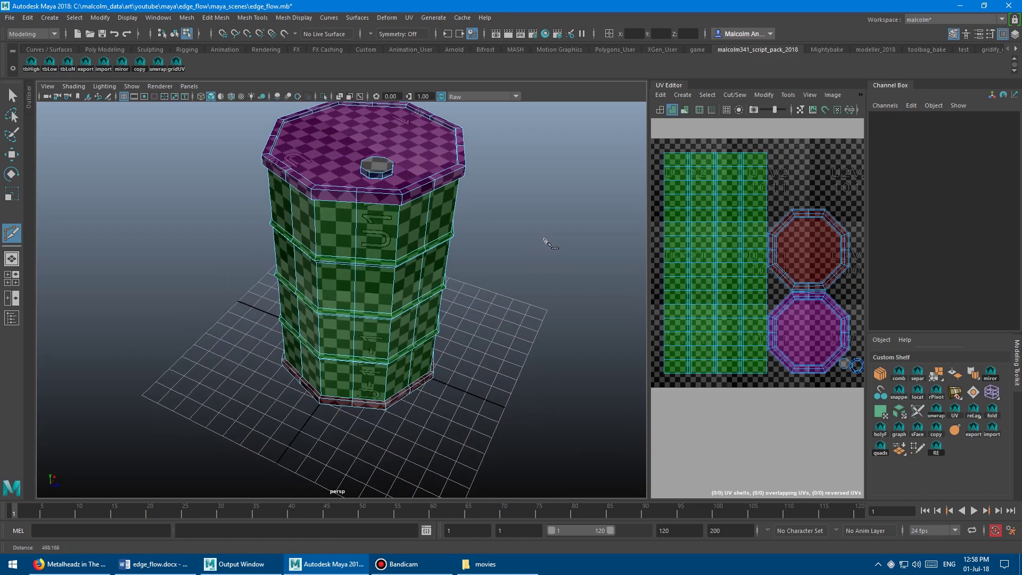
- In edge mode, select the newly inserted vertical edges around the barrel's uppermost band
{"action": "key", "text": "w"}
{"action": "right_click_drag", "start_coordinate": [409, 268], "coordinate": [369, 234]}
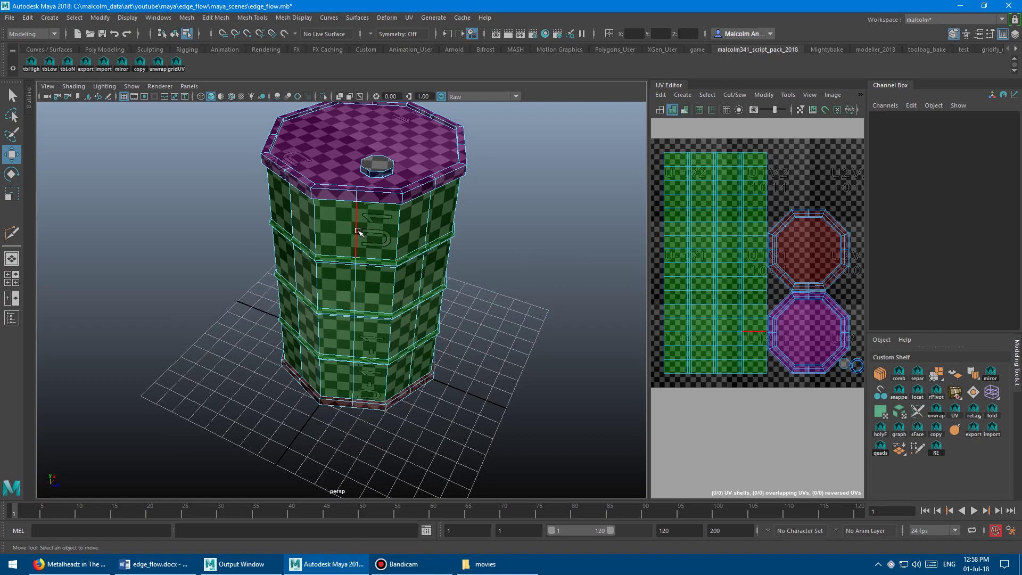
{"action": "left_click", "coordinate": [447, 247]}
{"action": "left_click_drag", "start_coordinate": [449, 248], "coordinate": [406, 237], "text": "alt"}
{"action": "left_click", "coordinate": [404, 239], "text": "shift"}
{"action": "key", "text": "q"}
{"action": "left_click_drag", "start_coordinate": [469, 257], "coordinate": [394, 257], "text": "alt"}
{"action": "left_click_drag", "start_coordinate": [461, 255], "coordinate": [312, 274], "text": "alt"}
{"action": "left_click_drag", "start_coordinate": [420, 269], "coordinate": [337, 257], "text": "alt"}
{"action": "left_click", "coordinate": [376, 255]}
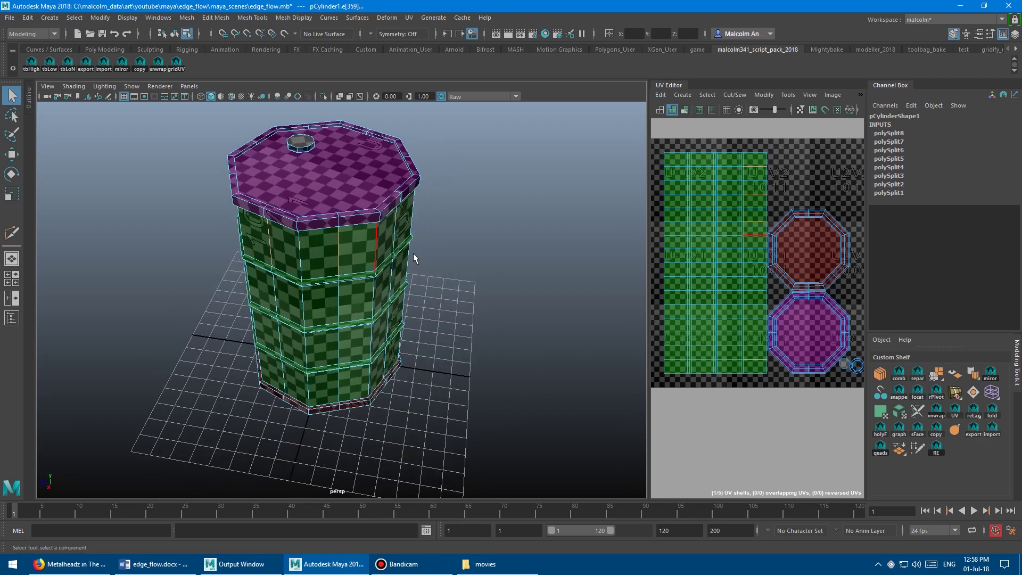
- Extend the selection to all the inserted vertical edges along the barrel's full height
{"action": "left_click_drag", "start_coordinate": [413, 254], "coordinate": [348, 246], "text": "alt"}
{"action": "left_click_drag", "start_coordinate": [428, 250], "coordinate": [372, 248], "text": "alt"}
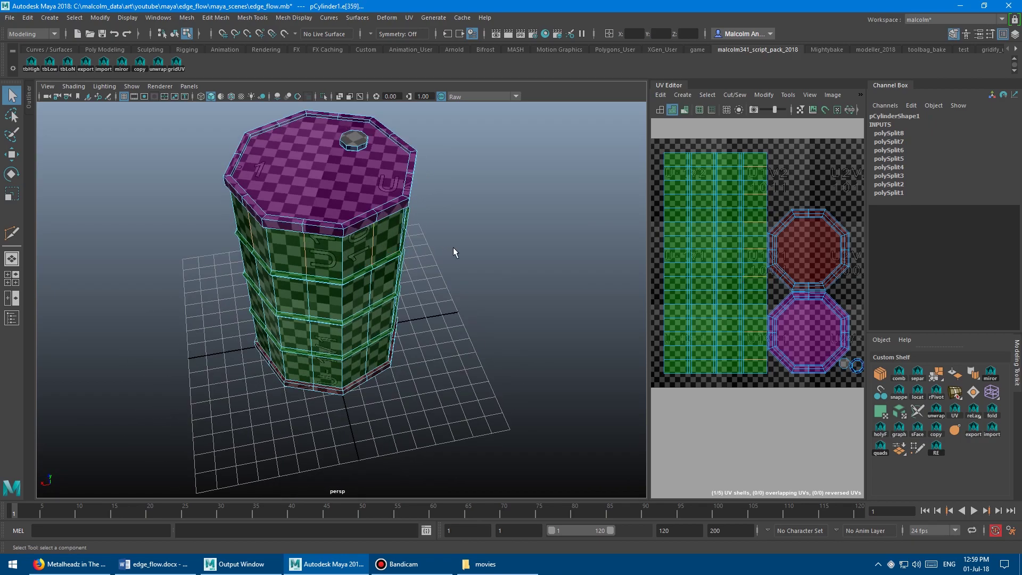
{"action": "mouse_move", "coordinate": [453, 247]}
{"action": "left_mouse_down", "text": "alt"}
{"action": "mouse_move", "coordinate": [381, 240]}
{"action": "mouse_move", "coordinate": [489, 238]}
{"action": "mouse_move", "coordinate": [396, 247]}
{"action": "mouse_move", "coordinate": [452, 245]}
{"action": "left_mouse_up", "text": "alt"}
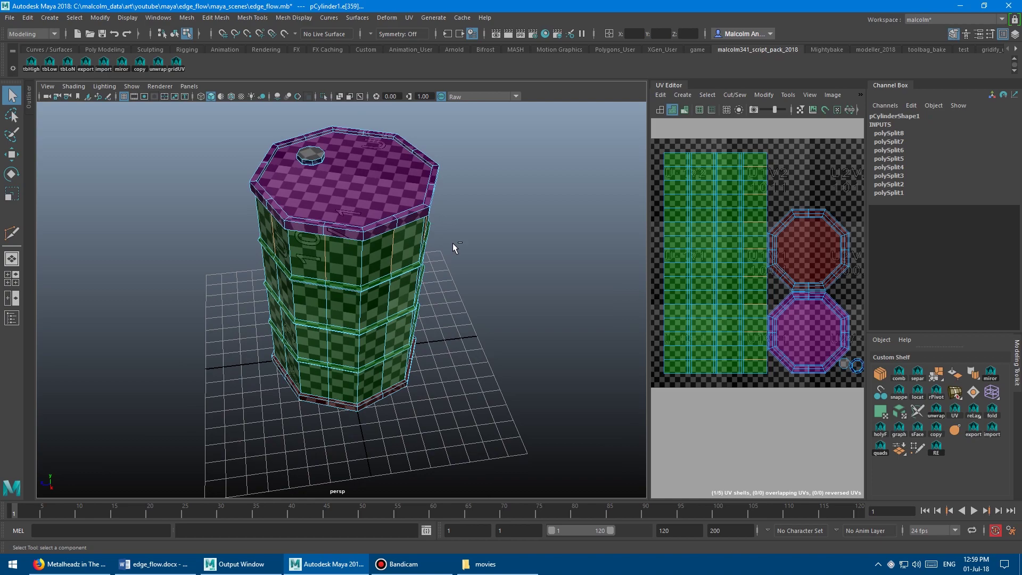
{"action": "left_click_drag", "start_coordinate": [453, 243], "coordinate": [419, 226], "text": "alt"}
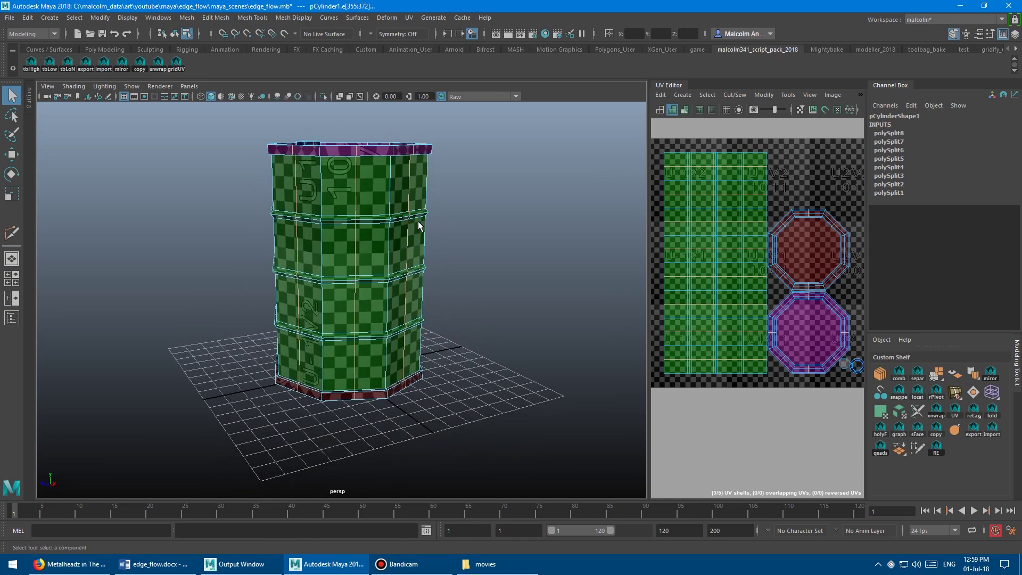
{"action": "left_click_drag", "start_coordinate": [346, 383], "coordinate": [391, 297], "text": "alt"}
{"action": "right_click_drag", "start_coordinate": [390, 292], "coordinate": [374, 295], "text": "alt"}
{"action": "left_click_drag", "start_coordinate": [224, 295], "coordinate": [249, 293], "text": "alt"}
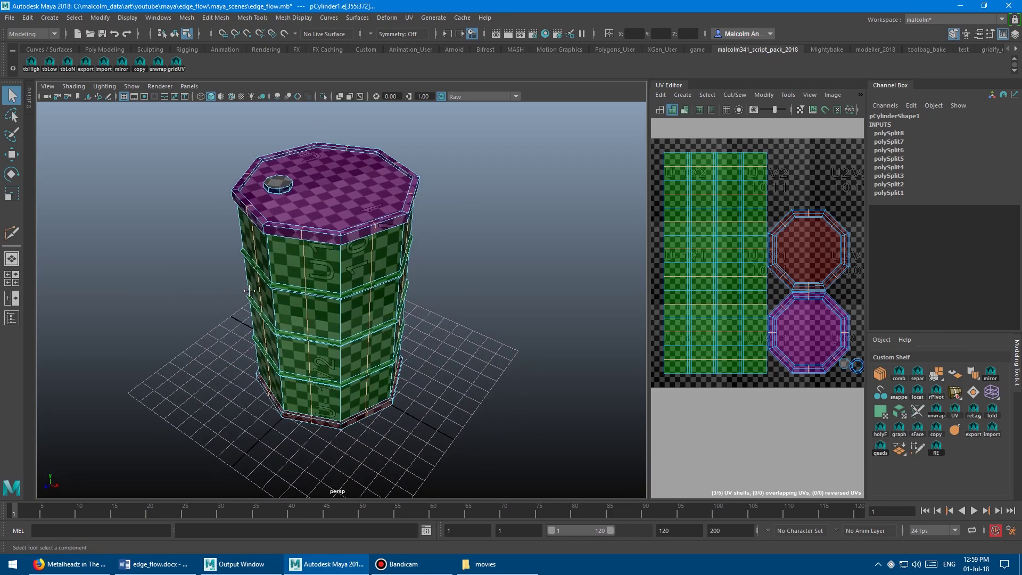
{"action": "middle_click_drag", "start_coordinate": [200, 294], "coordinate": [239, 295], "text": "alt"}
{"action": "left_click_drag", "start_coordinate": [239, 295], "coordinate": [231, 270], "text": "alt"}
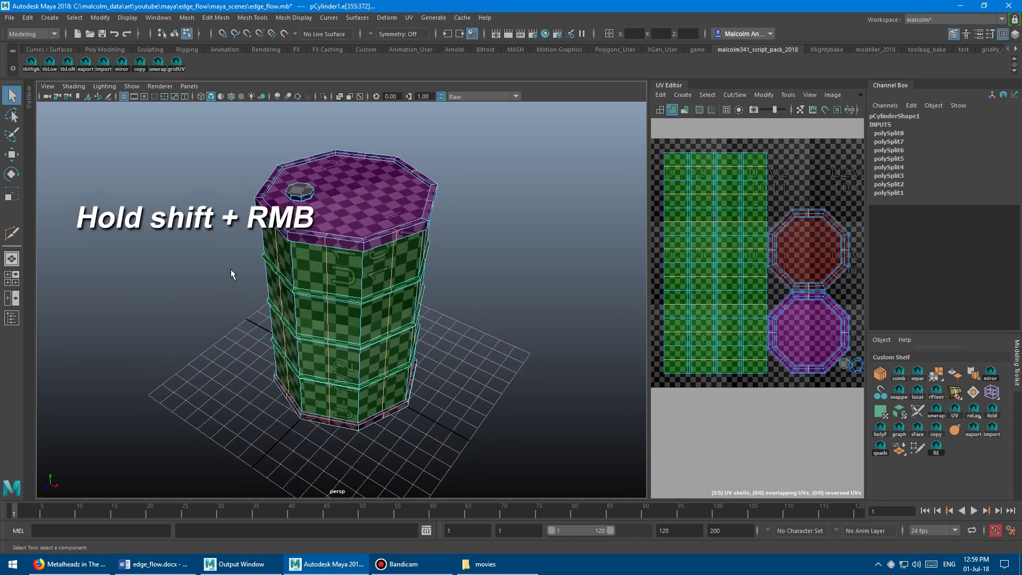
- Apply Edit Edge Flow to the selected vertical edges to round the barrel's sides
{"action": "right_click", "coordinate": [231, 269], "text": "shift"}
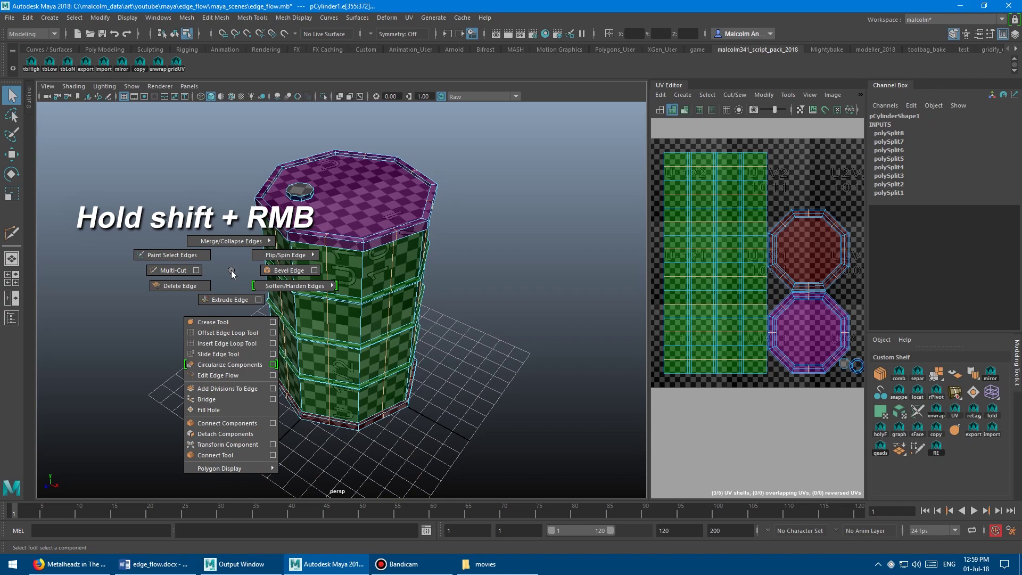
{"action": "left_click", "coordinate": [222, 374]}
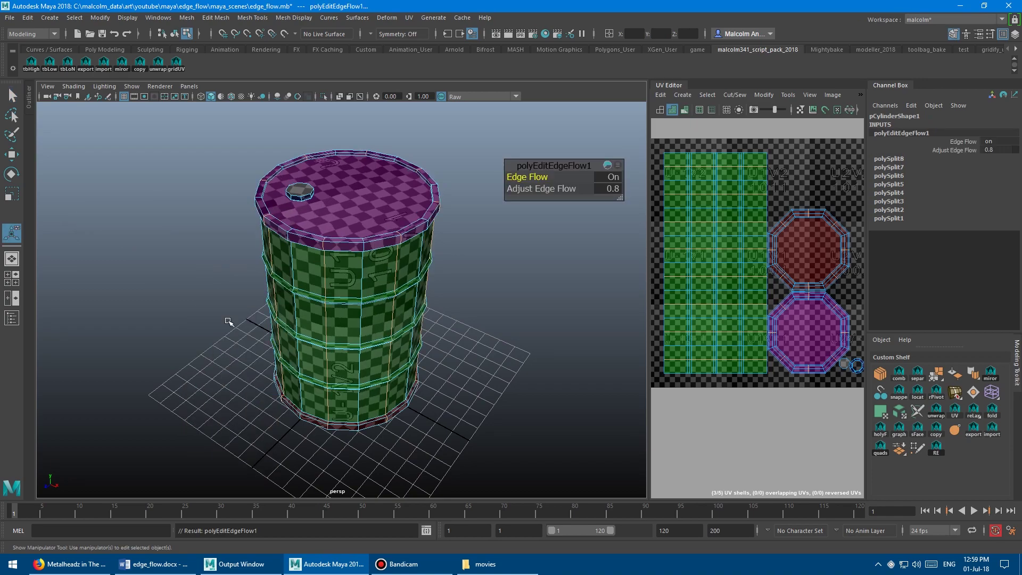
{"action": "left_click_drag", "start_coordinate": [222, 372], "coordinate": [240, 278], "text": "alt"}
{"action": "right_click_drag", "start_coordinate": [239, 278], "coordinate": [283, 285], "text": "alt"}
{"action": "left_click_drag", "start_coordinate": [283, 285], "coordinate": [292, 248], "text": "alt"}
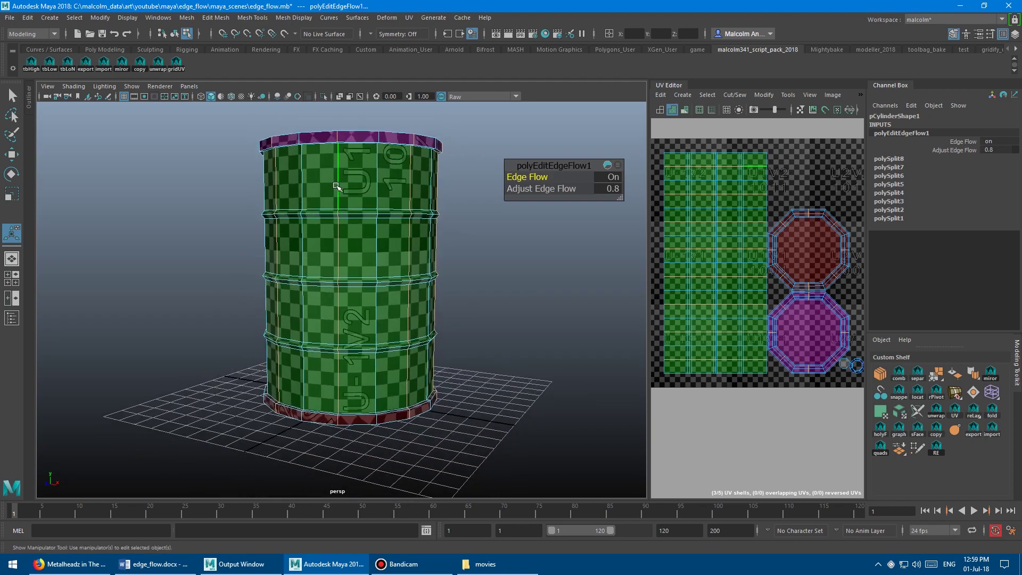
{"action": "left_click_drag", "start_coordinate": [336, 373], "coordinate": [298, 294], "text": "alt"}
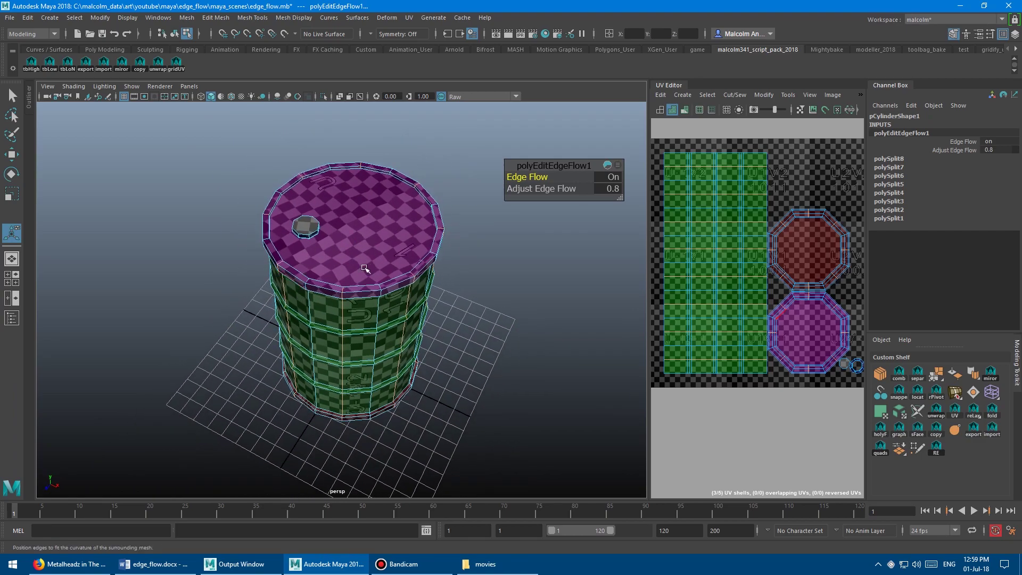
- Examine the rounded barrel's lid and compare it with the cap shells in the UV layout
{"action": "mouse_move", "coordinate": [365, 267]}
{"action": "left_mouse_down", "text": "alt"}
{"action": "mouse_move", "coordinate": [330, 281]}
{"action": "mouse_move", "coordinate": [352, 276]}
{"action": "mouse_move", "coordinate": [332, 239]}
{"action": "mouse_move", "coordinate": [341, 275]}
{"action": "mouse_move", "coordinate": [359, 287]}
{"action": "mouse_move", "coordinate": [356, 279]}
{"action": "left_mouse_up", "text": "alt"}
{"action": "right_click_drag", "start_coordinate": [357, 279], "coordinate": [307, 284], "text": "alt"}
{"action": "left_click", "coordinate": [346, 292]}
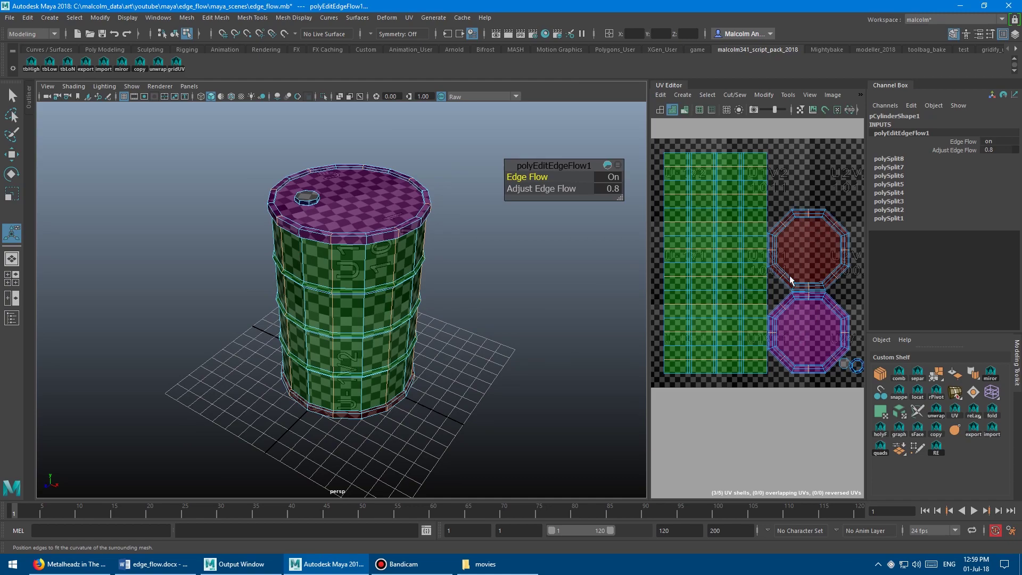
{"action": "middle_click_drag", "start_coordinate": [797, 273], "coordinate": [775, 264], "text": "alt"}
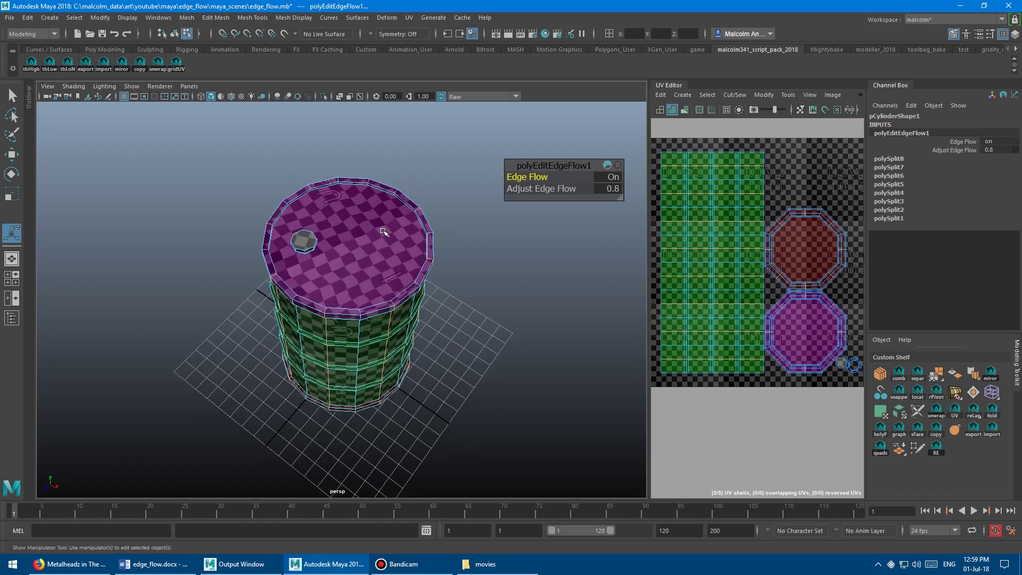
{"action": "left_click_drag", "start_coordinate": [377, 205], "coordinate": [365, 251], "text": "alt"}
{"action": "mouse_move", "coordinate": [365, 251]}
{"action": "right_mouse_down", "text": "alt"}
{"action": "mouse_move", "coordinate": [354, 245]}
{"action": "mouse_move", "coordinate": [383, 251]}
{"action": "right_mouse_up", "text": "alt"}
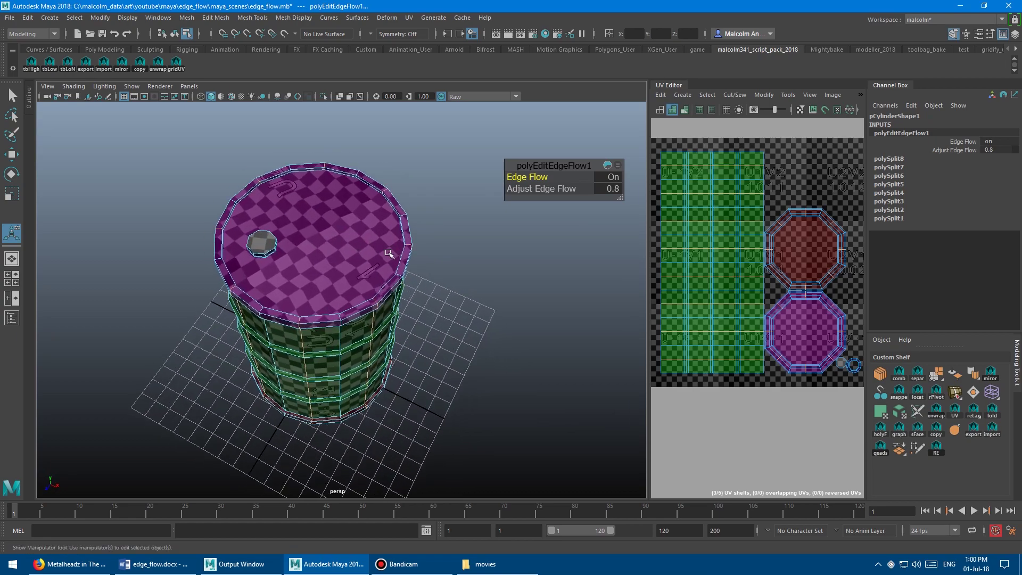
- Select all UVs of the barrel's red bottom cap shell and unfold them
{"action": "key", "text": "w"}
{"action": "key", "text": "F12"}
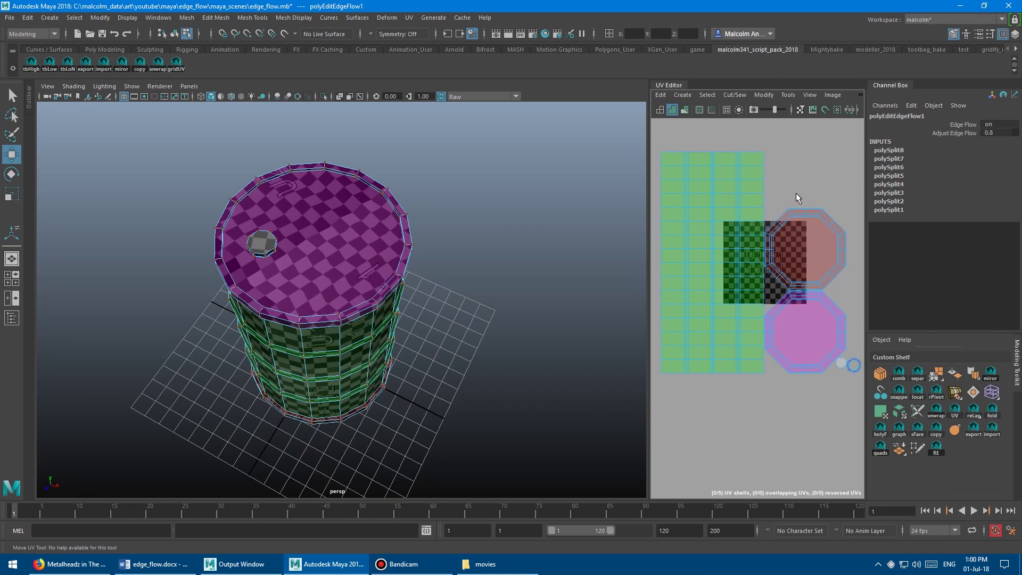
{"action": "left_click_drag", "start_coordinate": [796, 193], "coordinate": [815, 234]}
{"action": "right_click_drag", "start_coordinate": [796, 239], "coordinate": [820, 256], "text": "ctrl"}
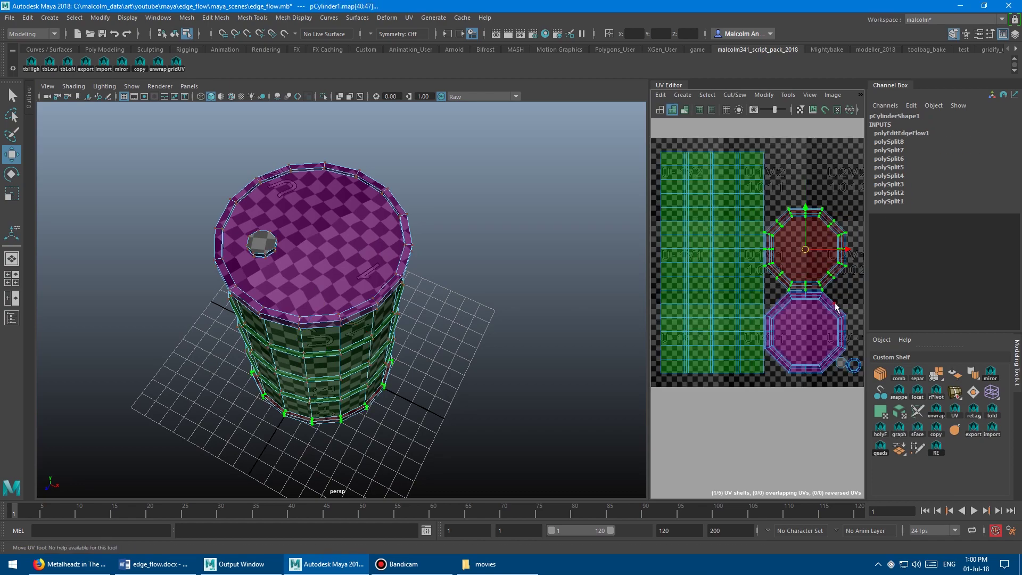
{"action": "right_click_drag", "start_coordinate": [793, 171], "coordinate": [729, 168], "text": "shift"}
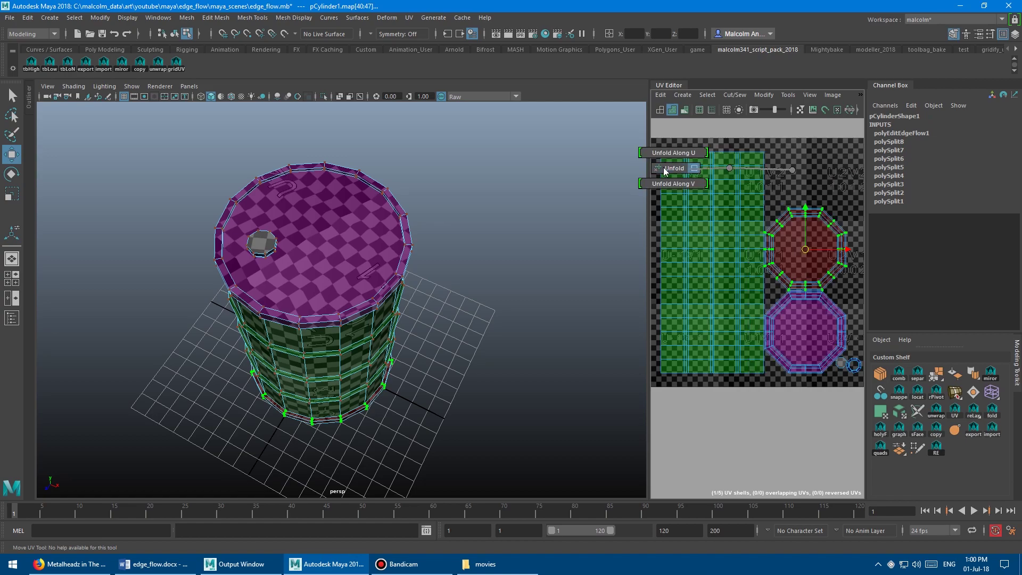
- Select all UVs of the purple lid shell and unfold them
{"action": "left_click_drag", "start_coordinate": [819, 322], "coordinate": [843, 298]}
{"action": "right_click_drag", "start_coordinate": [831, 308], "coordinate": [794, 320], "text": "ctrl"}
{"action": "right_click_drag", "start_coordinate": [820, 190], "coordinate": [761, 192], "text": "shift"}
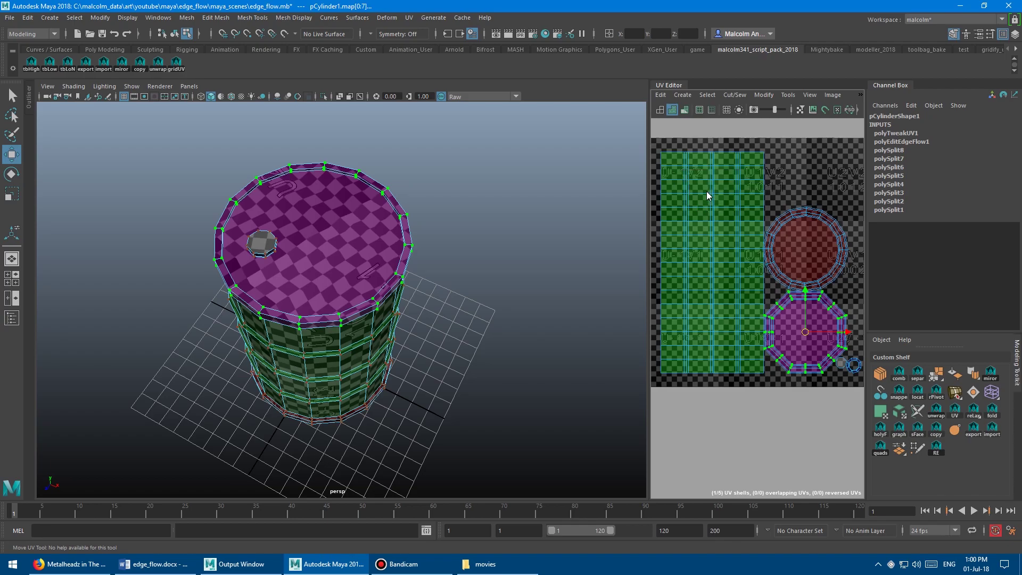
{"action": "left_click_drag", "start_coordinate": [601, 230], "coordinate": [225, 286], "text": "alt"}
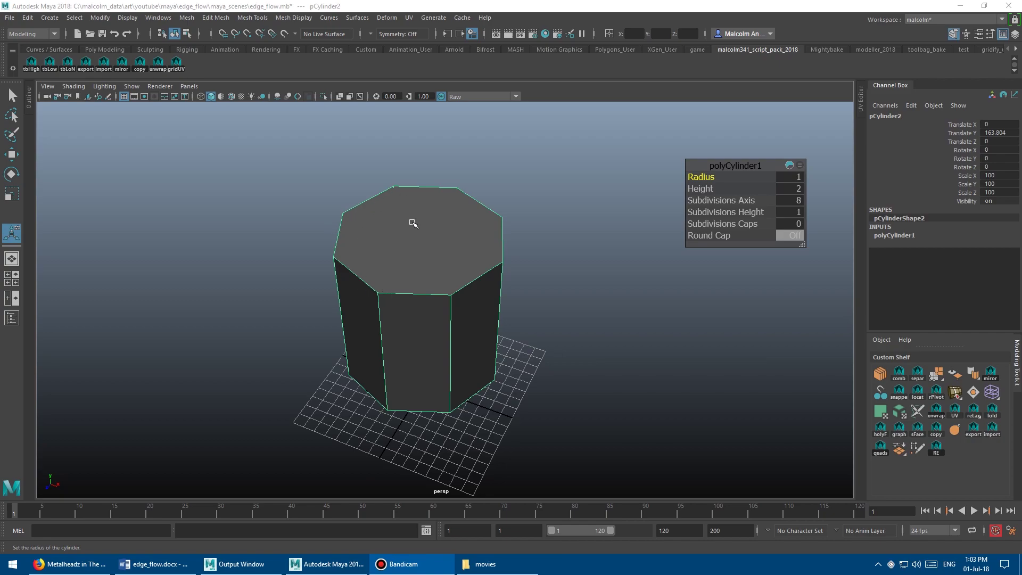
- Duplicate the eight-sided cylinder in place
{"action": "left_click_drag", "start_coordinate": [404, 223], "coordinate": [355, 223], "text": "alt"}
{"action": "left_click_drag", "start_coordinate": [432, 241], "coordinate": [424, 225], "text": "alt"}
{"action": "key", "text": "ctrl+d"}
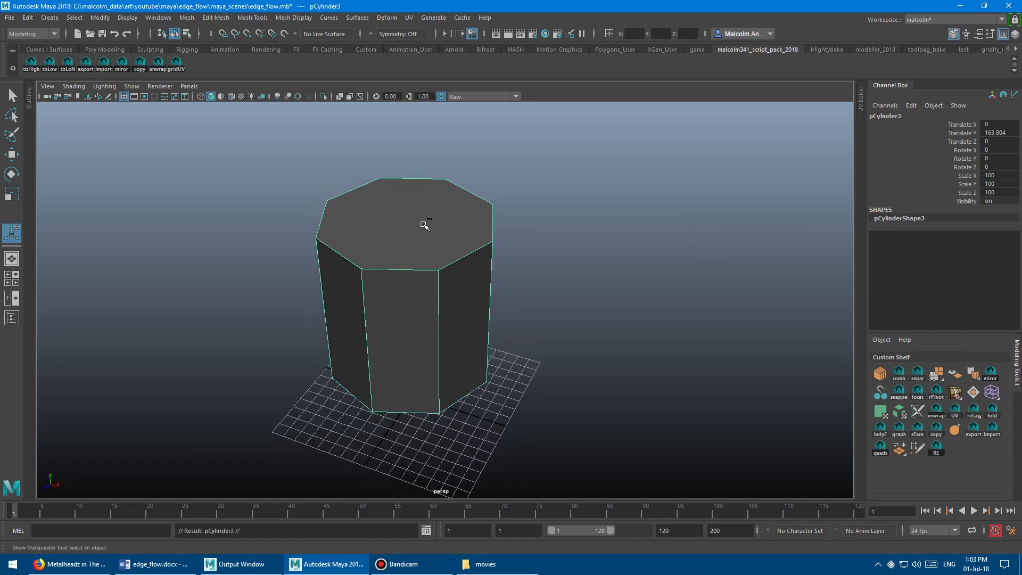
- Show the Outliner and check both overlapping cylinders, leaving the original pCylinder2 selected
{"action": "left_click", "coordinate": [30, 106]}
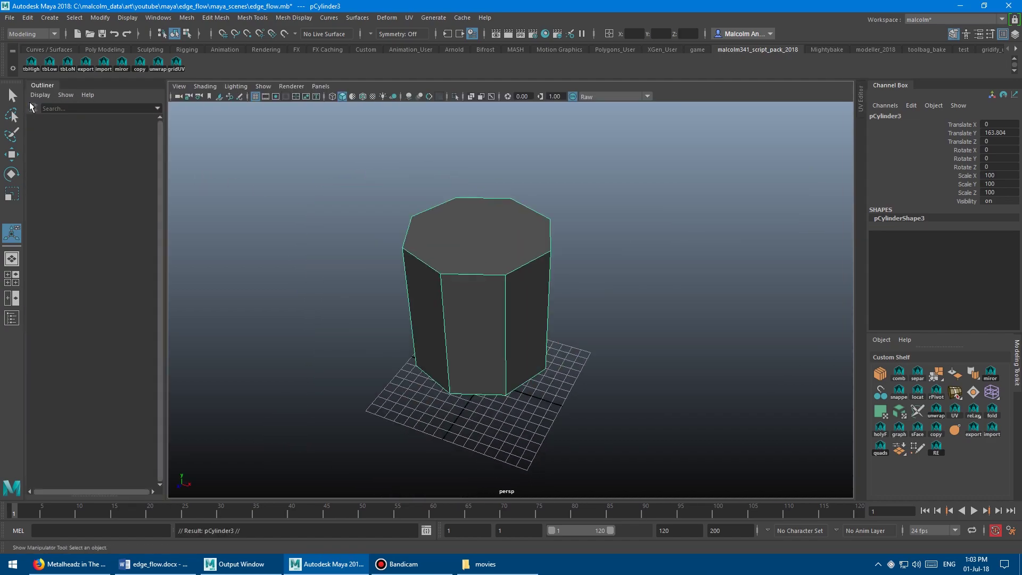
{"action": "left_click", "coordinate": [80, 172]}
{"action": "left_click", "coordinate": [74, 184]}
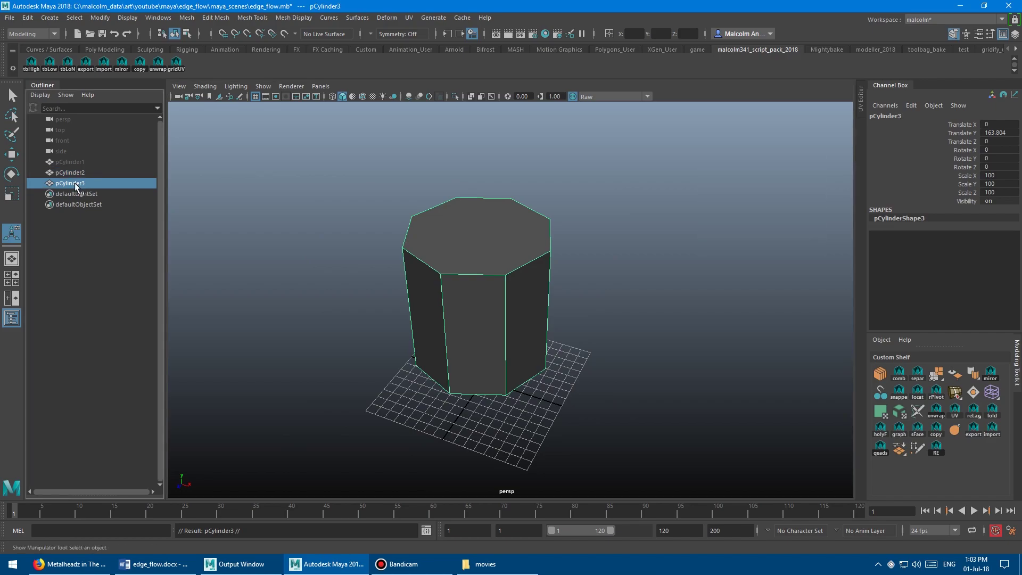
{"action": "left_click_drag", "start_coordinate": [319, 211], "coordinate": [319, 209], "text": "alt"}
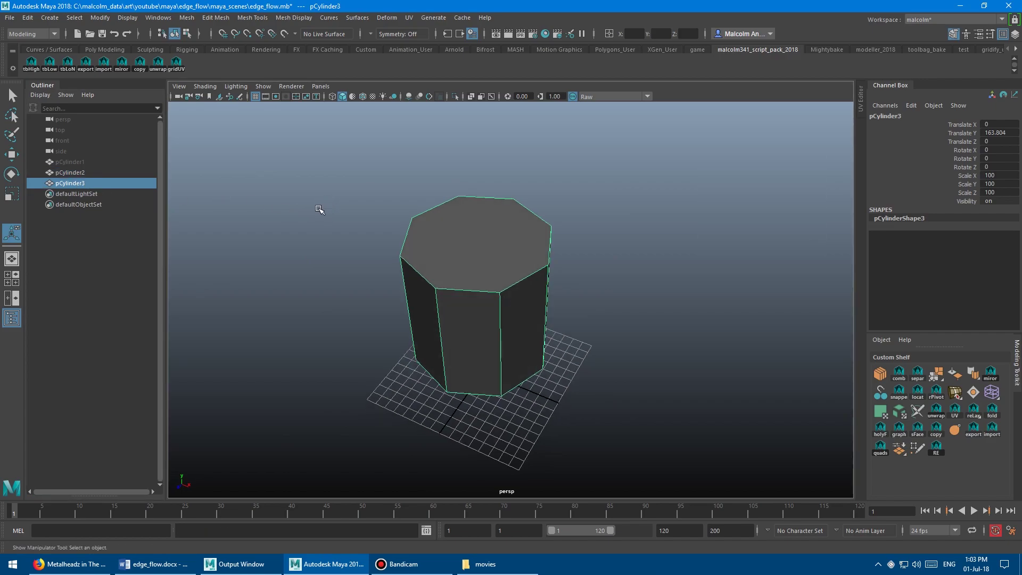
{"action": "left_click", "coordinate": [82, 173]}
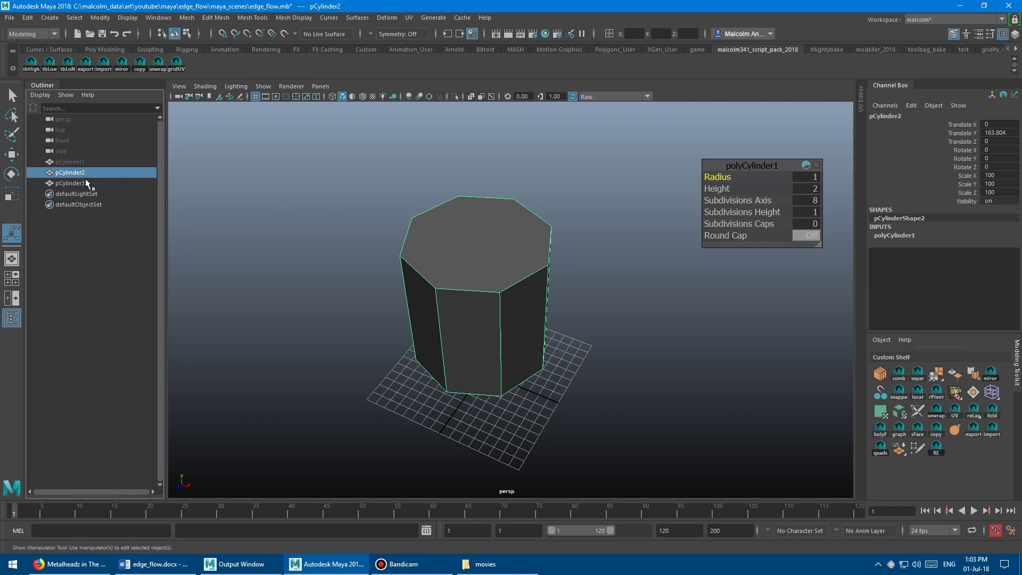
{"action": "left_click", "coordinate": [86, 182]}
{"action": "left_click", "coordinate": [89, 173]}
{"action": "right_click_drag", "start_coordinate": [395, 187], "coordinate": [386, 188], "text": "alt"}
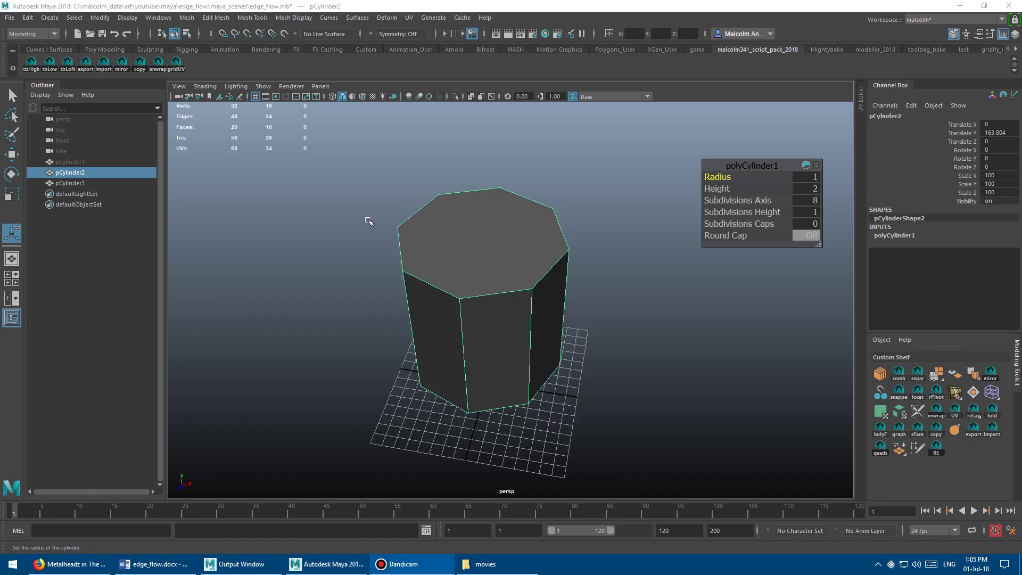
- Set the original cylinder's Subdivisions Axis to 16
{"action": "left_click", "coordinate": [808, 201]}
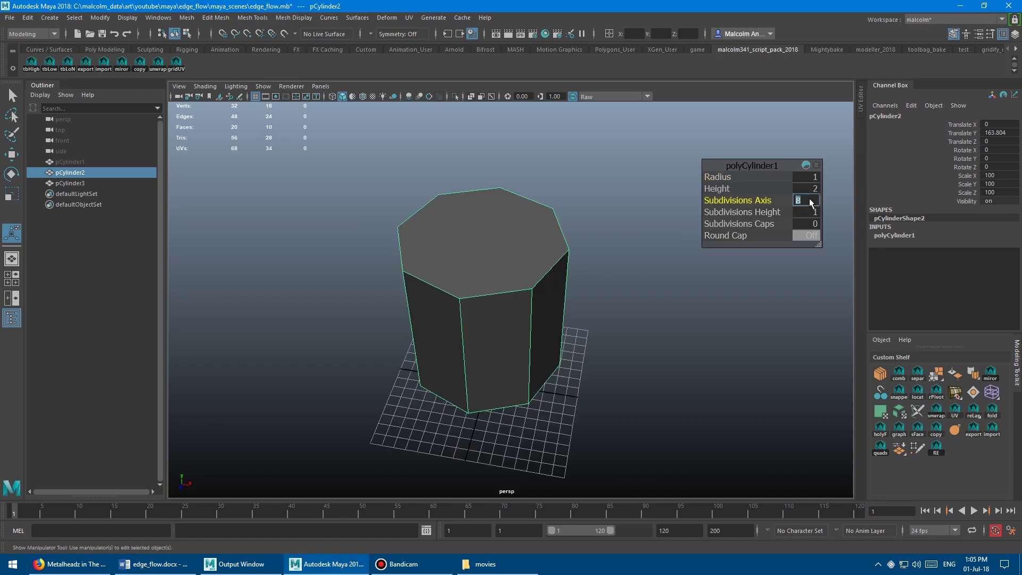
{"action": "type", "text": "16"}
{"action": "key", "text": "Return"}
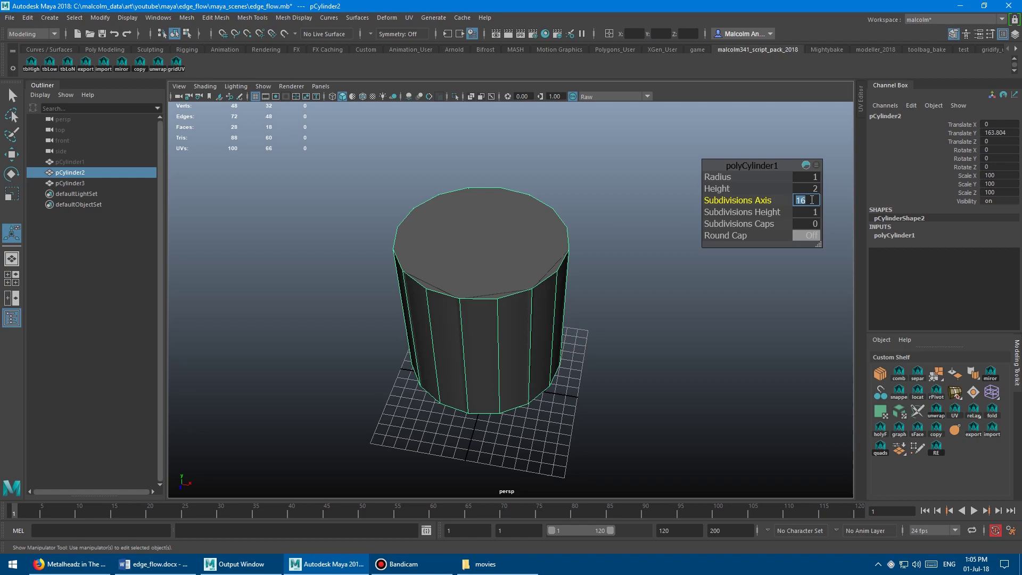
{"action": "left_click_drag", "start_coordinate": [563, 273], "coordinate": [559, 290], "text": "alt"}
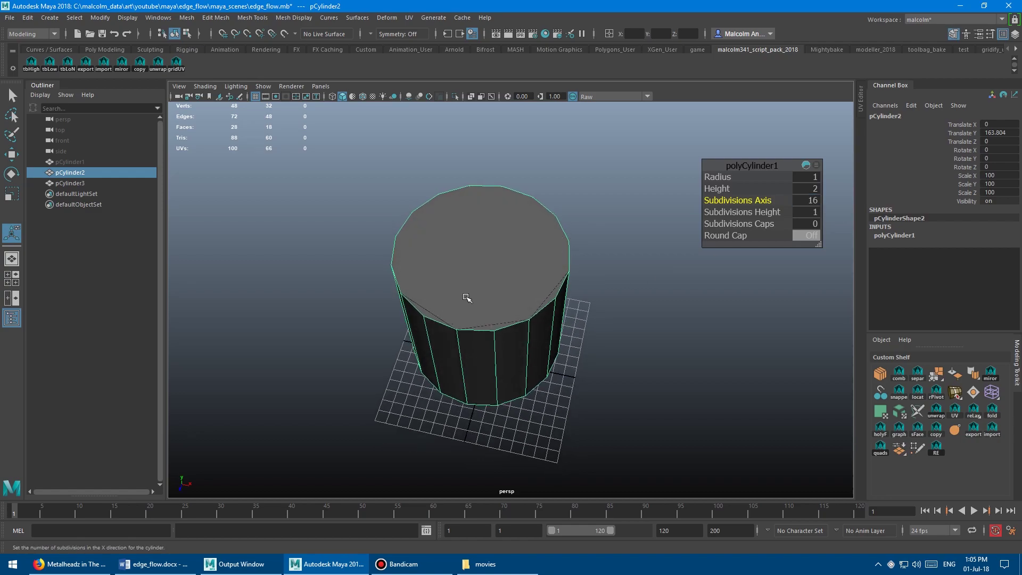
{"action": "left_click_drag", "start_coordinate": [467, 298], "coordinate": [502, 283], "text": "alt"}
- Select the eight-sided duplicate pCylinder3 and isolate it in the viewport
{"action": "left_click", "coordinate": [109, 183]}
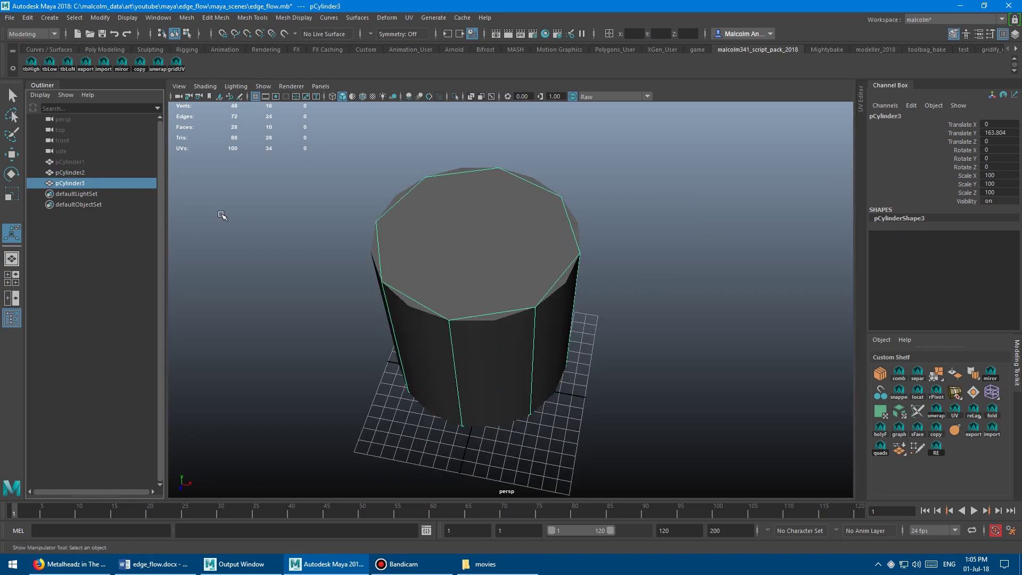
{"action": "mouse_move", "coordinate": [365, 222]}
{"action": "left_mouse_down", "text": "alt"}
{"action": "mouse_move", "coordinate": [333, 222]}
{"action": "mouse_move", "coordinate": [360, 225]}
{"action": "left_mouse_up", "text": "alt"}
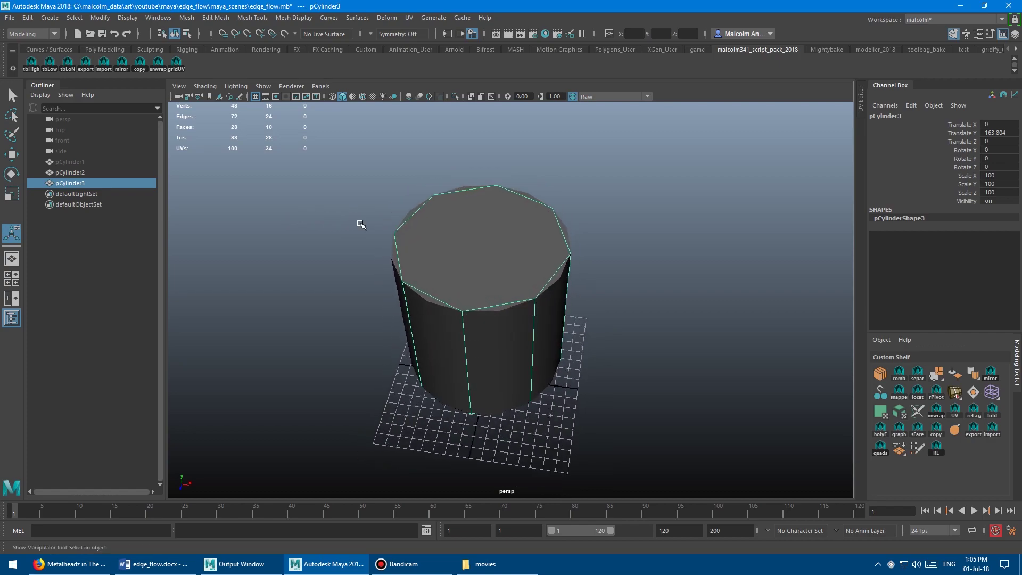
{"action": "mouse_move", "coordinate": [361, 223]}
{"action": "left_mouse_down", "text": "alt"}
{"action": "mouse_move", "coordinate": [331, 222]}
{"action": "mouse_move", "coordinate": [373, 233]}
{"action": "left_mouse_up", "text": "alt"}
{"action": "key", "text": "ctrl+1"}
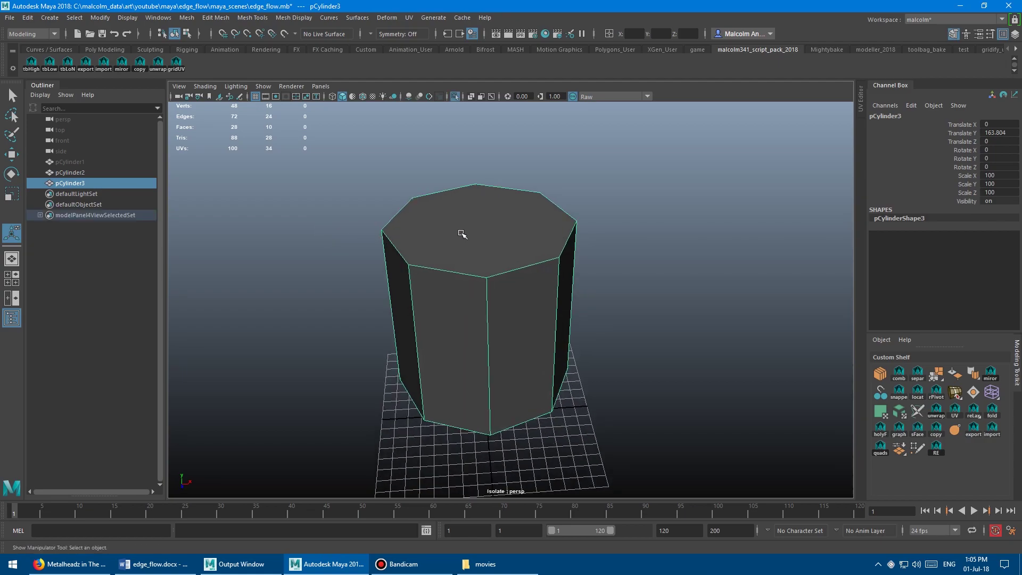
- Use Multi-Cut to insert centred vertical edge loops through three adjacent side panels of the duplicate cylinder
{"action": "right_click_drag", "start_coordinate": [462, 238], "coordinate": [419, 239], "text": "shift"}
{"action": "left_click", "coordinate": [447, 271], "text": "ctrl"}
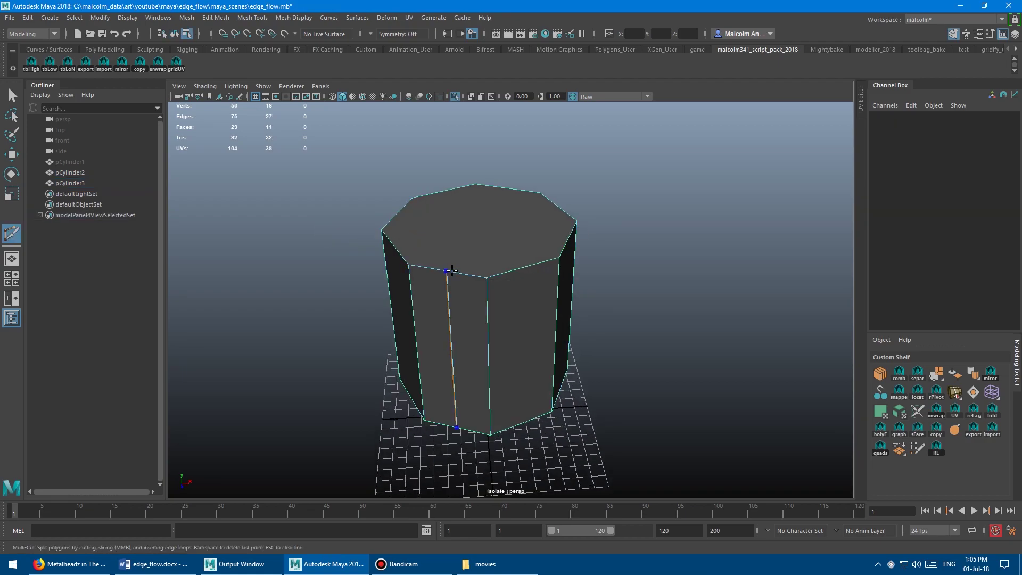
{"action": "left_click_drag", "start_coordinate": [487, 264], "coordinate": [395, 269], "text": "alt"}
{"action": "scroll", "coordinate": [394, 270], "scroll_direction": "down", "scroll_amount": 1}
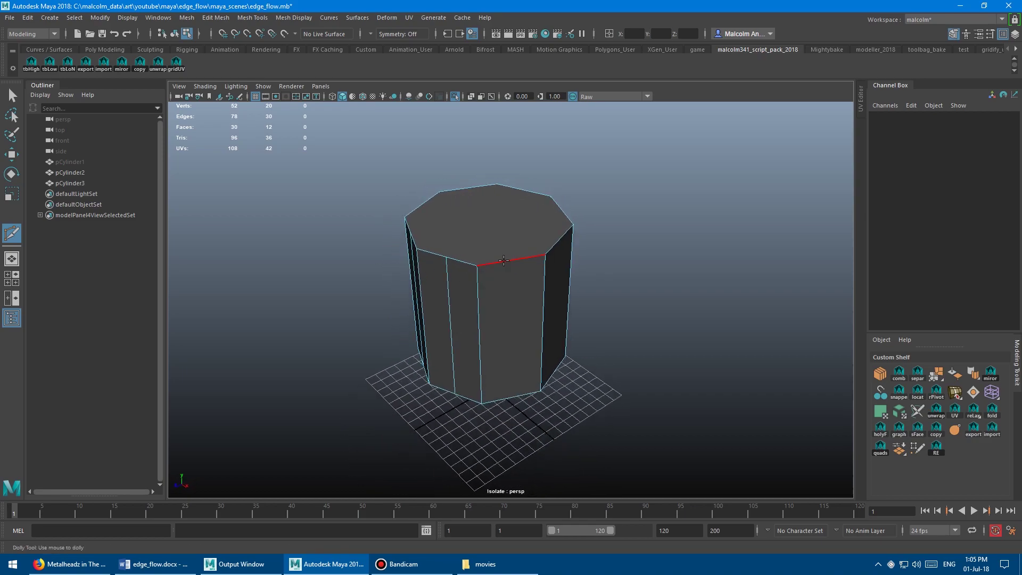
{"action": "middle_click", "coordinate": [509, 261], "text": "ctrl"}
{"action": "left_click_drag", "start_coordinate": [523, 274], "coordinate": [478, 284], "text": "alt"}
{"action": "middle_click", "coordinate": [520, 264], "text": "ctrl"}
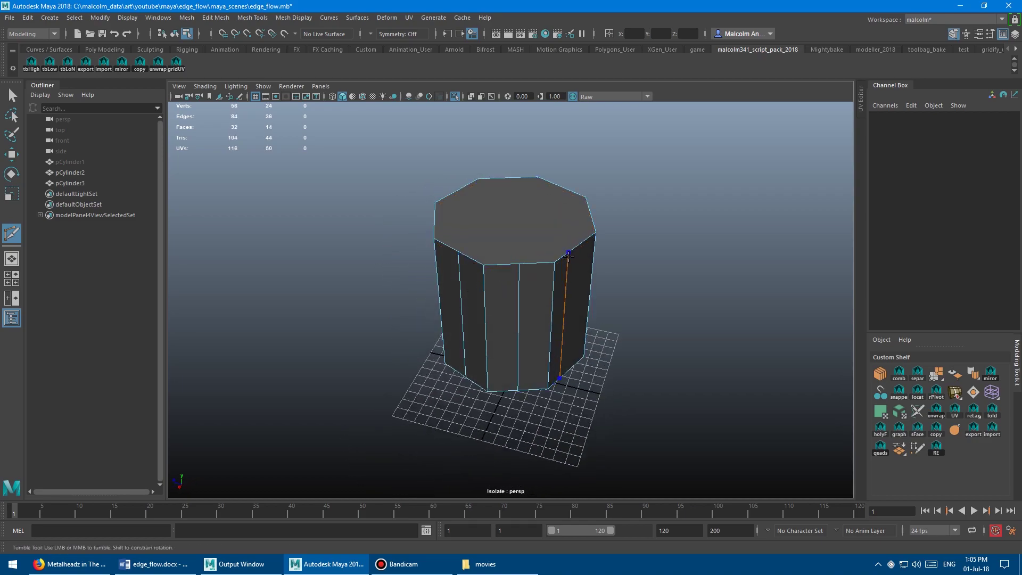
- Insert centred vertical edge loops through the duplicate's five remaining side panels and exit Multi-Cut
{"action": "middle_click", "coordinate": [571, 249], "text": "ctrl"}
{"action": "left_click_drag", "start_coordinate": [618, 282], "coordinate": [426, 280], "text": "alt"}
{"action": "middle_click", "coordinate": [569, 270], "text": "ctrl"}
{"action": "middle_click", "coordinate": [541, 297], "text": "ctrl"}
{"action": "left_click_drag", "start_coordinate": [512, 286], "coordinate": [440, 235], "text": "alt"}
{"action": "middle_click", "coordinate": [445, 288], "text": "ctrl"}
{"action": "key", "text": "w"}
- Inspect the vertical edges around the duplicate in edge mode and return to object mode
{"action": "right_click_drag", "start_coordinate": [446, 257], "coordinate": [446, 230]}
{"action": "left_click_drag", "start_coordinate": [377, 288], "coordinate": [644, 276], "text": "alt"}
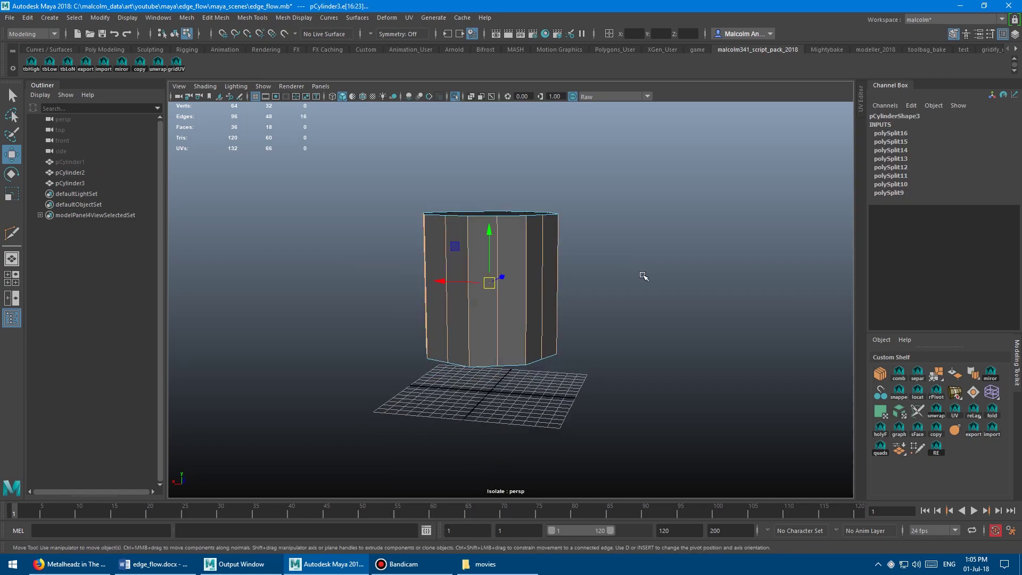
{"action": "left_click_drag", "start_coordinate": [421, 234], "coordinate": [483, 231], "text": "alt"}
{"action": "key", "text": "F8"}
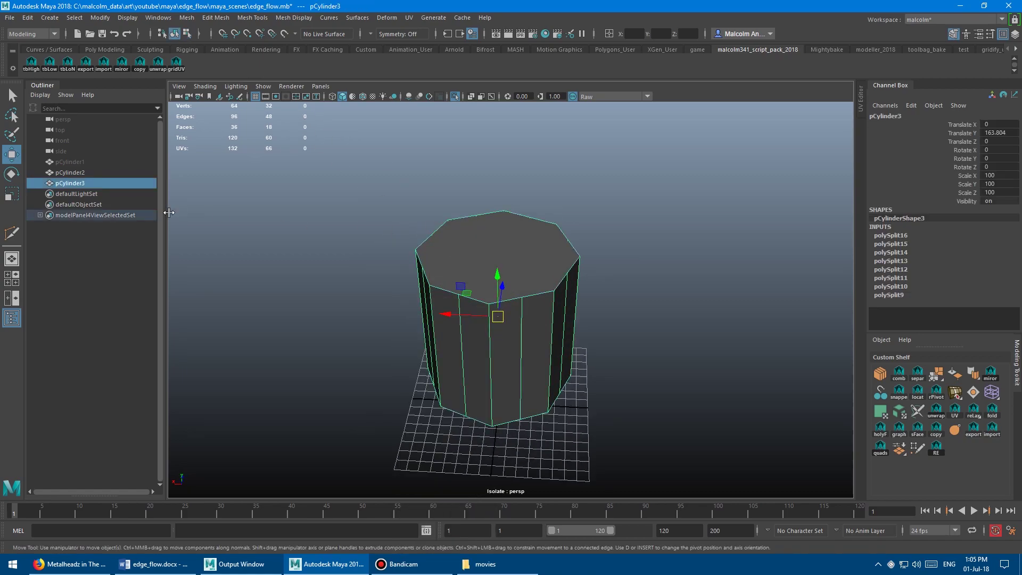
- Select the 16-sided cylinder pCylinder2 and turn off viewport isolation
{"action": "left_click", "coordinate": [88, 172]}
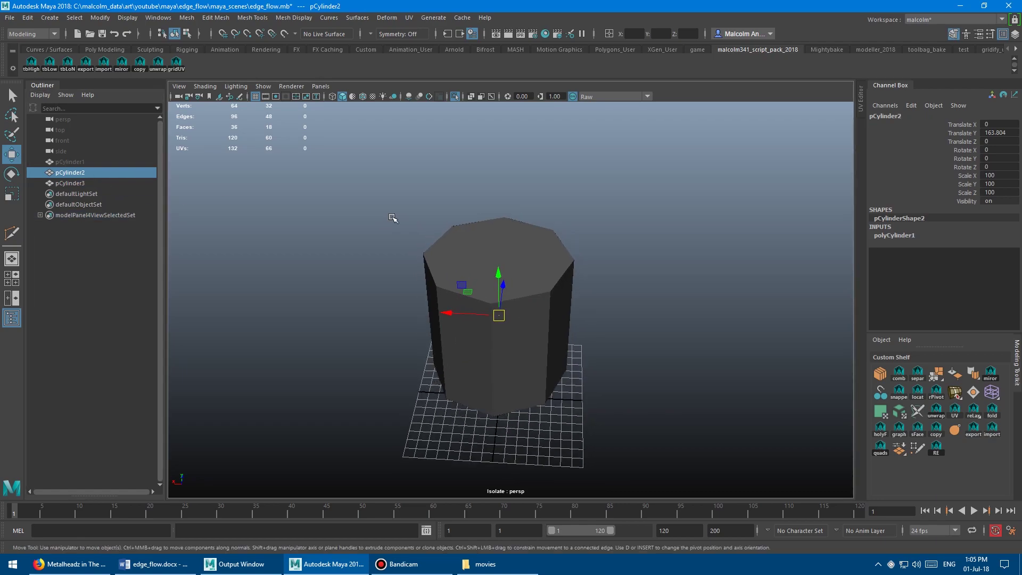
{"action": "left_click", "coordinate": [455, 97]}
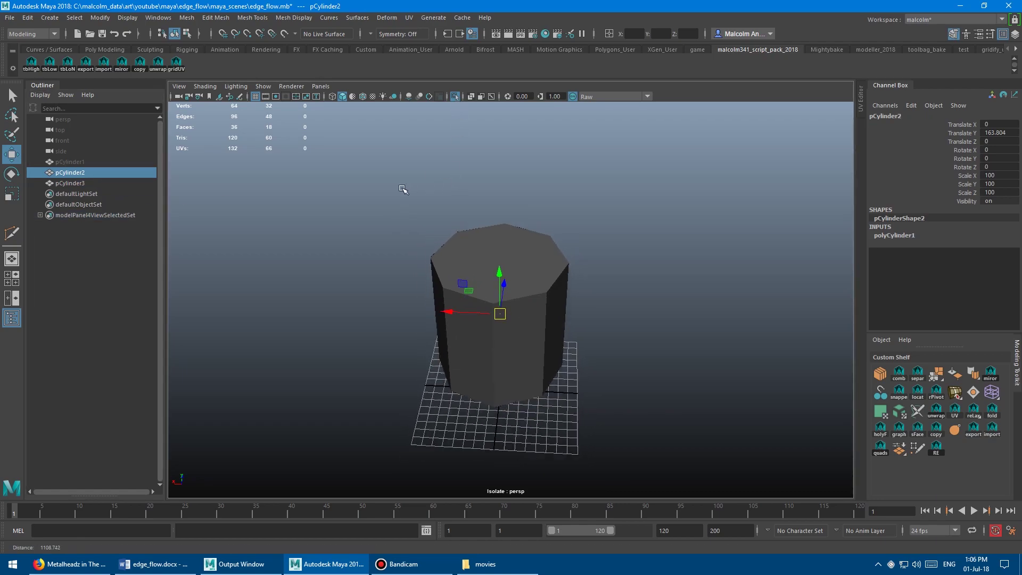
{"action": "right_click_drag", "start_coordinate": [349, 216], "coordinate": [401, 219], "text": "alt"}
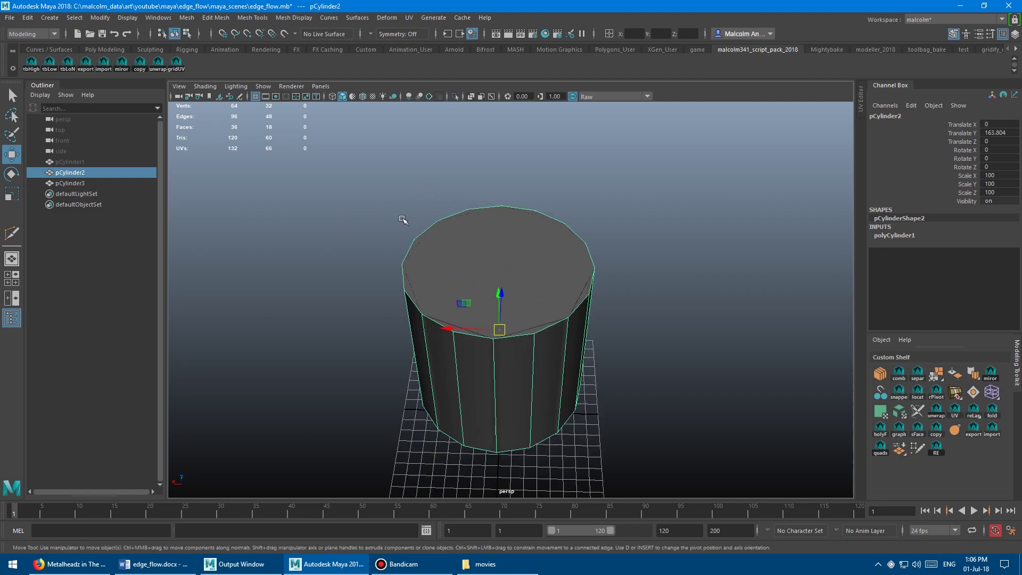
- Select the duplicate pCylinder3 to compare its outline with the overlapping 16-sided cylinder
{"action": "middle_click_drag", "start_coordinate": [401, 219], "coordinate": [358, 202], "text": "alt"}
{"action": "right_click_drag", "start_coordinate": [405, 212], "coordinate": [445, 209], "text": "alt"}
{"action": "middle_click_drag", "start_coordinate": [445, 210], "coordinate": [451, 211], "text": "alt"}
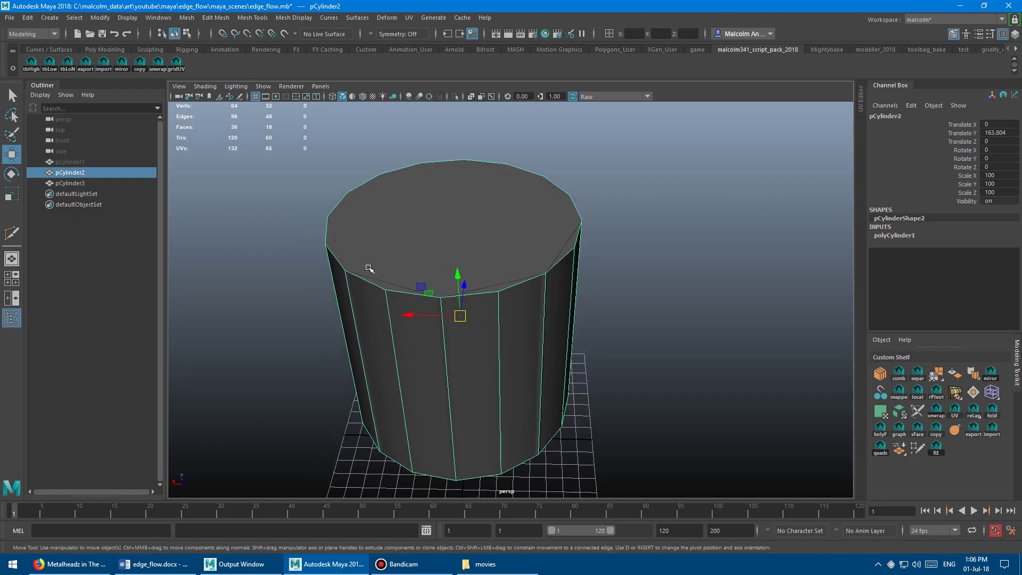
{"action": "left_click_drag", "start_coordinate": [423, 224], "coordinate": [376, 228], "text": "alt"}
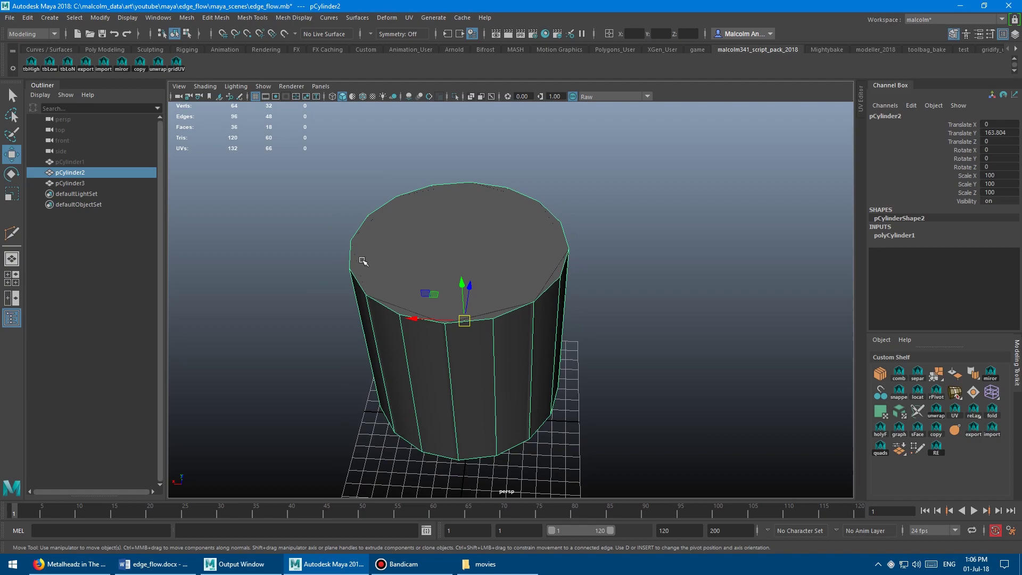
{"action": "left_click", "coordinate": [383, 293]}
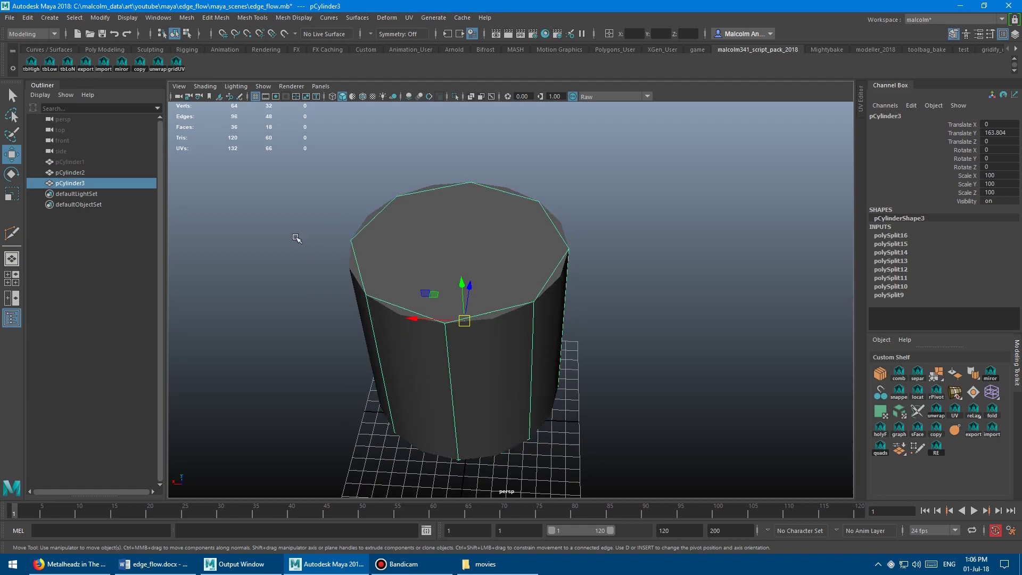
- Switch pCylinder3 to edge mode in wireframe display and select one of its centred vertical edges
{"action": "right_click_drag", "start_coordinate": [296, 237], "coordinate": [294, 205]}
{"action": "left_click_drag", "start_coordinate": [294, 279], "coordinate": [372, 272], "text": "alt"}
{"action": "key", "text": "4"}
{"action": "key", "text": "q"}
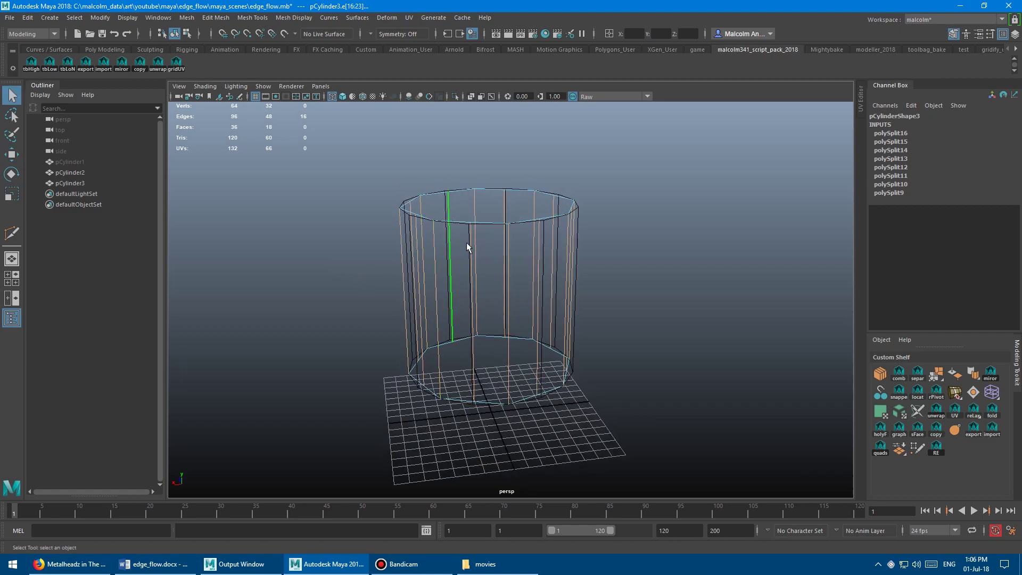
{"action": "left_click", "coordinate": [451, 272]}
{"action": "left_click_drag", "start_coordinate": [449, 278], "coordinate": [378, 282], "text": "alt"}
- Return pCylinder3 to object mode, isolate it in the viewport, and resume edge selection in shaded display
{"action": "right_click", "coordinate": [449, 243]}
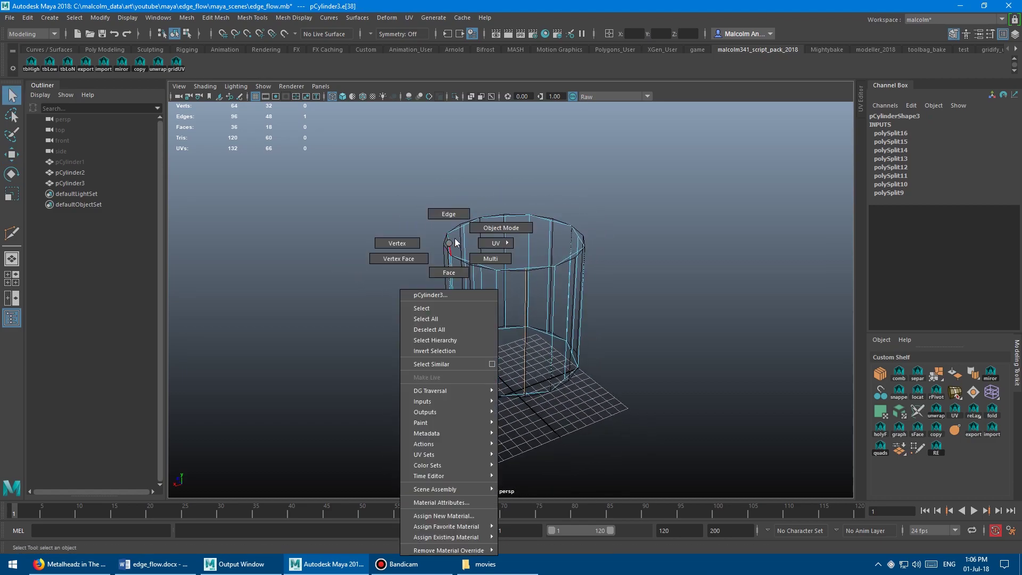
{"action": "right_click_drag", "start_coordinate": [455, 239], "coordinate": [474, 234]}
{"action": "left_click", "coordinate": [446, 243]}
{"action": "left_click", "coordinate": [462, 243]}
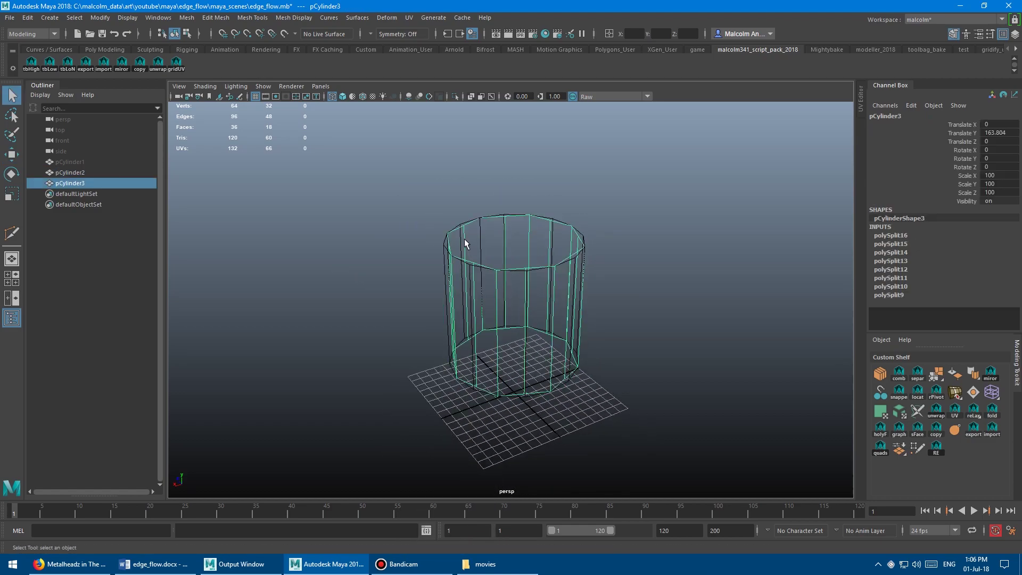
{"action": "key", "text": "ctrl+1"}
{"action": "key", "text": "5"}
{"action": "key", "text": "F10"}
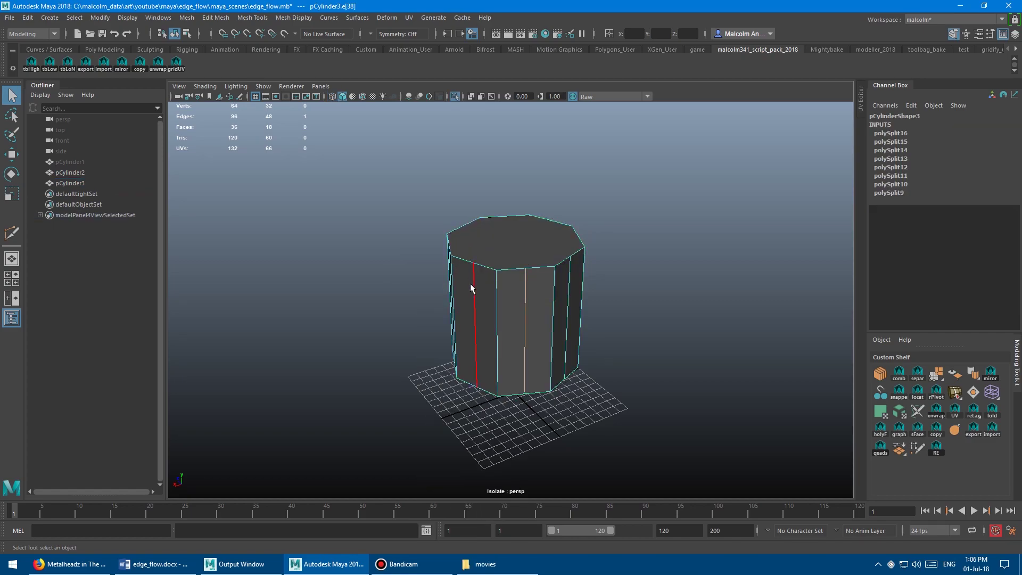
- Add the remaining centred vertical edges around pCylinder3 to the selection and turn off isolation
{"action": "left_click", "coordinate": [526, 303], "text": "shift"}
{"action": "left_click_drag", "start_coordinate": [526, 303], "coordinate": [463, 291], "text": "alt"}
{"action": "left_click", "coordinate": [464, 291], "text": "shift"}
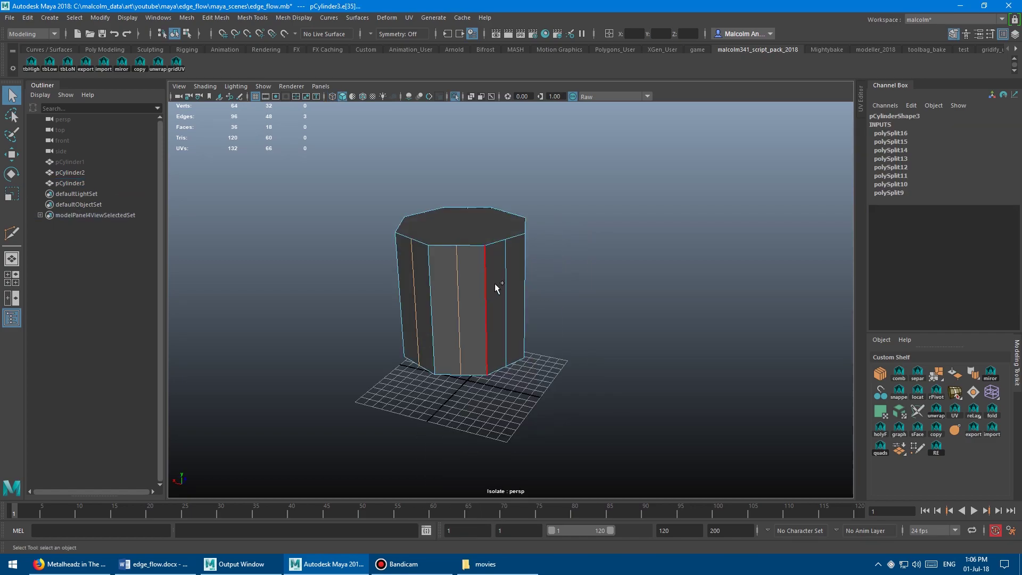
{"action": "left_click", "coordinate": [506, 284], "text": "shift"}
{"action": "left_click_drag", "start_coordinate": [549, 290], "coordinate": [479, 290], "text": "alt"}
{"action": "left_click", "coordinate": [517, 274], "text": "shift"}
{"action": "left_click", "coordinate": [561, 280], "text": "shift"}
{"action": "left_click_drag", "start_coordinate": [604, 283], "coordinate": [346, 226], "text": "alt"}
{"action": "key", "text": "w"}
{"action": "key", "text": "3"}
{"action": "key", "text": "ctrl+1"}
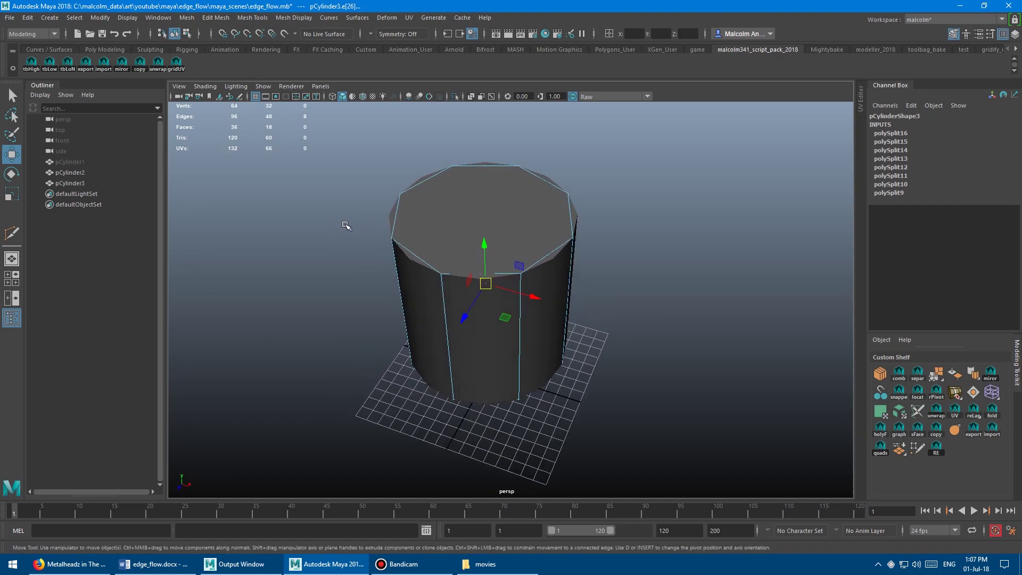
- Apply Edit Edge Flow to the selected centred edges and inspect the cylinder's upper rim up close
{"action": "right_click", "coordinate": [345, 224], "text": "shift"}
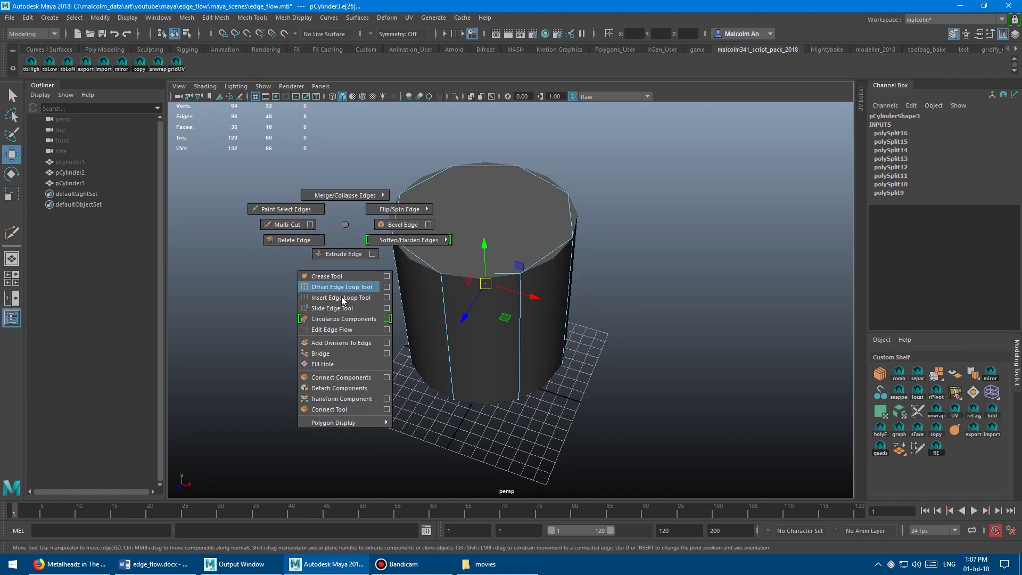
{"action": "right_click_drag", "start_coordinate": [342, 328], "coordinate": [341, 329], "text": "shift"}
{"action": "left_click_drag", "start_coordinate": [358, 256], "coordinate": [395, 257], "text": "alt"}
{"action": "right_click_drag", "start_coordinate": [394, 257], "coordinate": [437, 248], "text": "alt"}
{"action": "middle_click_drag", "start_coordinate": [349, 244], "coordinate": [465, 258], "text": "alt"}
{"action": "right_click_drag", "start_coordinate": [465, 258], "coordinate": [630, 274], "text": "alt"}
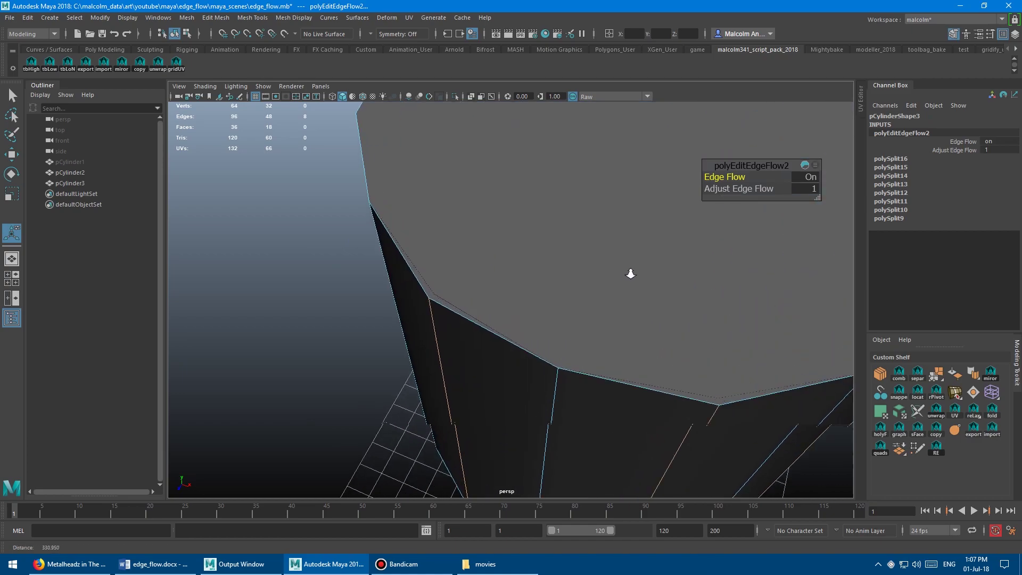
{"action": "middle_click_drag", "start_coordinate": [370, 262], "coordinate": [441, 263], "text": "alt"}
{"action": "right_click_drag", "start_coordinate": [441, 263], "coordinate": [404, 244], "text": "alt"}
- Compare the outlines of the two overlapping cylinders in the top view with wireframe display
{"action": "key", "text": "space"}
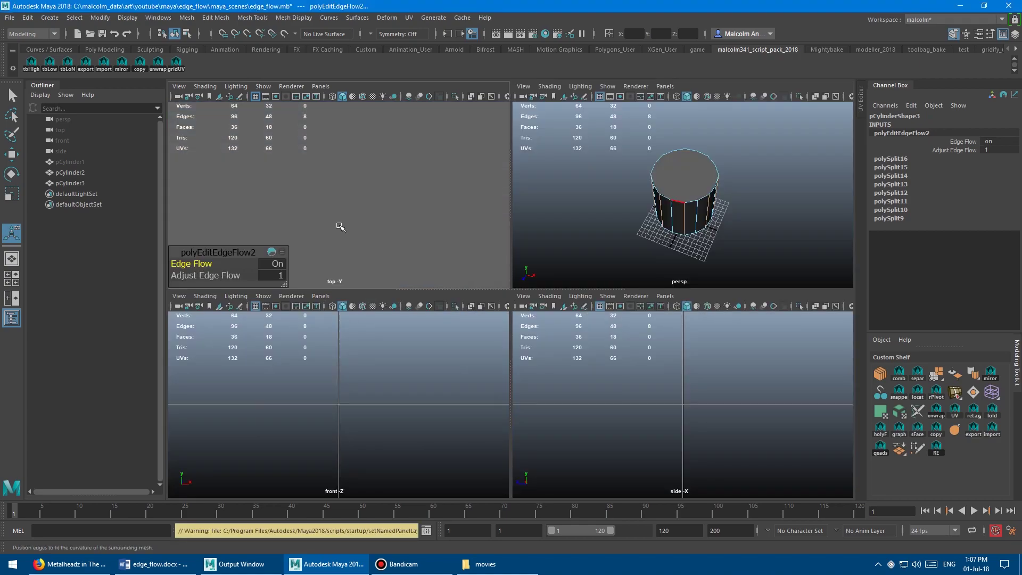
{"action": "right_click_drag", "start_coordinate": [337, 222], "coordinate": [630, 279], "text": "alt"}
{"action": "key", "text": "space"}
{"action": "key", "text": "4"}
{"action": "middle_click_drag", "start_coordinate": [630, 274], "coordinate": [804, 285], "text": "alt"}
{"action": "right_click_drag", "start_coordinate": [351, 257], "coordinate": [448, 257], "text": "alt"}
{"action": "middle_click_drag", "start_coordinate": [452, 271], "coordinate": [490, 268], "text": "alt"}
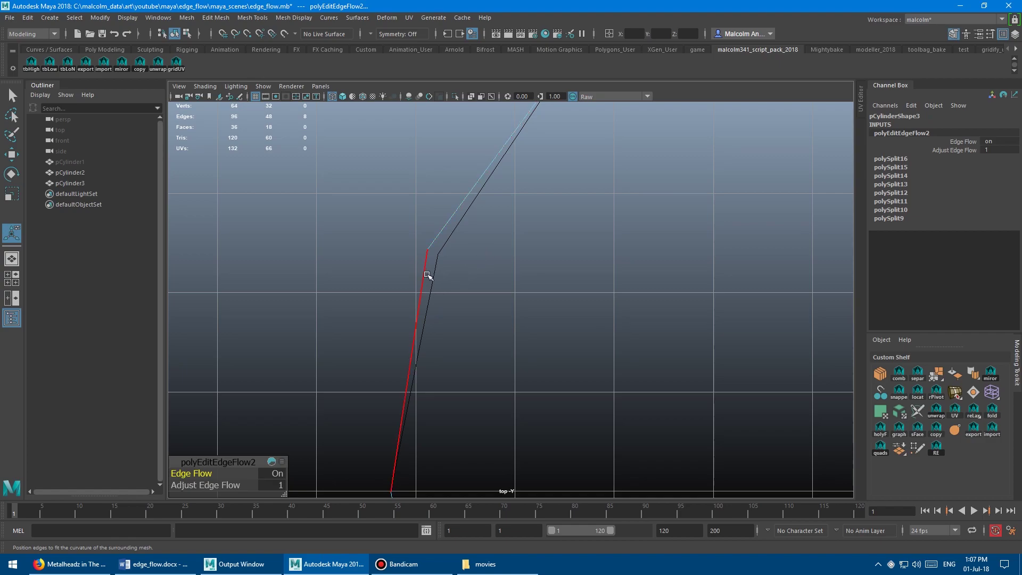
{"action": "scroll", "coordinate": [639, 255], "scroll_direction": "down", "scroll_amount": 10}
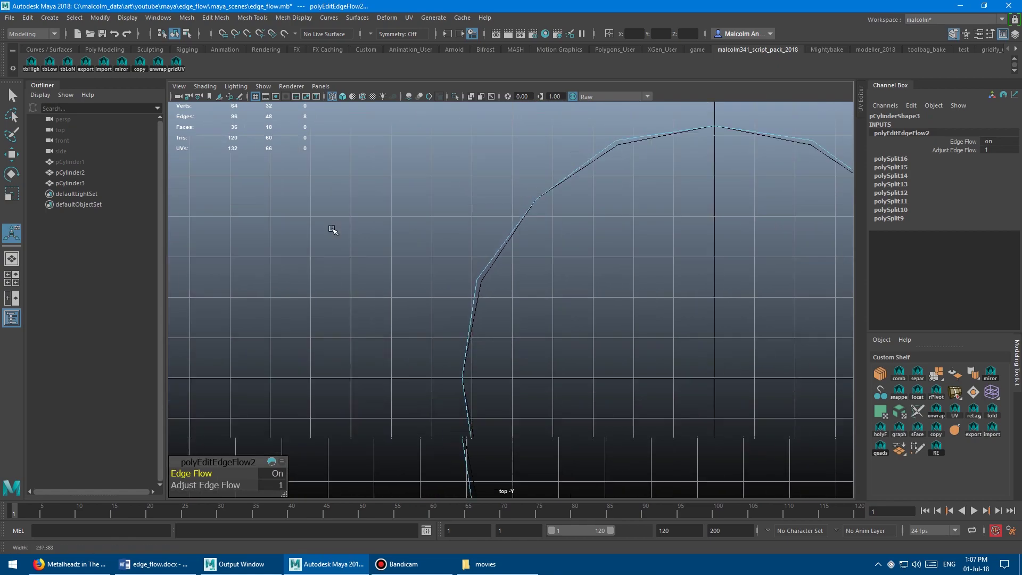
{"action": "middle_click_drag", "start_coordinate": [589, 247], "coordinate": [519, 207], "text": "alt"}
{"action": "right_click_drag", "start_coordinate": [607, 269], "coordinate": [420, 258], "text": "alt"}
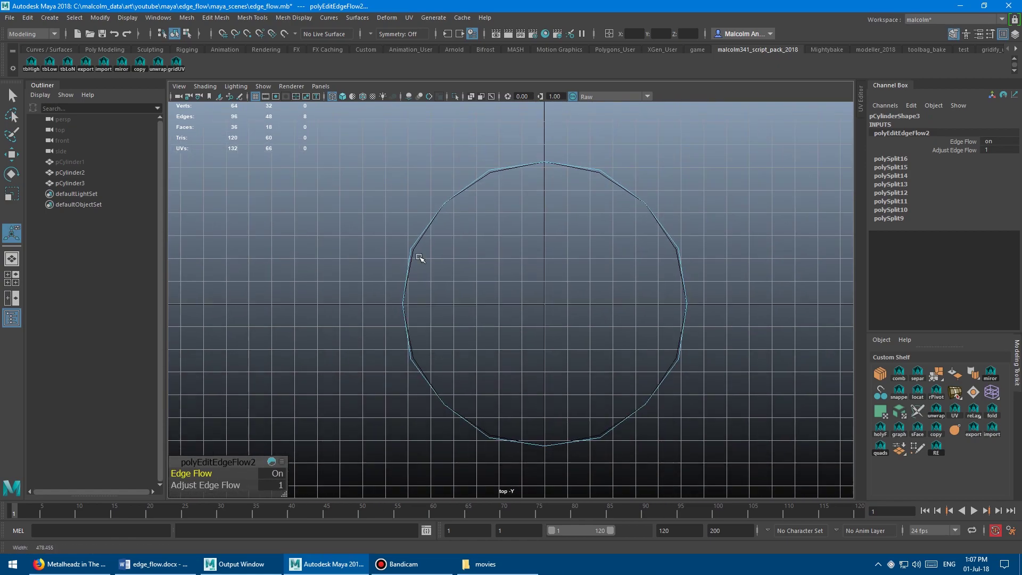
{"action": "middle_click_drag", "start_coordinate": [420, 258], "coordinate": [382, 268], "text": "alt"}
{"action": "right_click_drag", "start_coordinate": [382, 269], "coordinate": [549, 247], "text": "alt"}
{"action": "middle_click_drag", "start_coordinate": [395, 302], "coordinate": [439, 260], "text": "alt"}
{"action": "scroll", "coordinate": [439, 261], "scroll_direction": "down", "scroll_amount": 2}
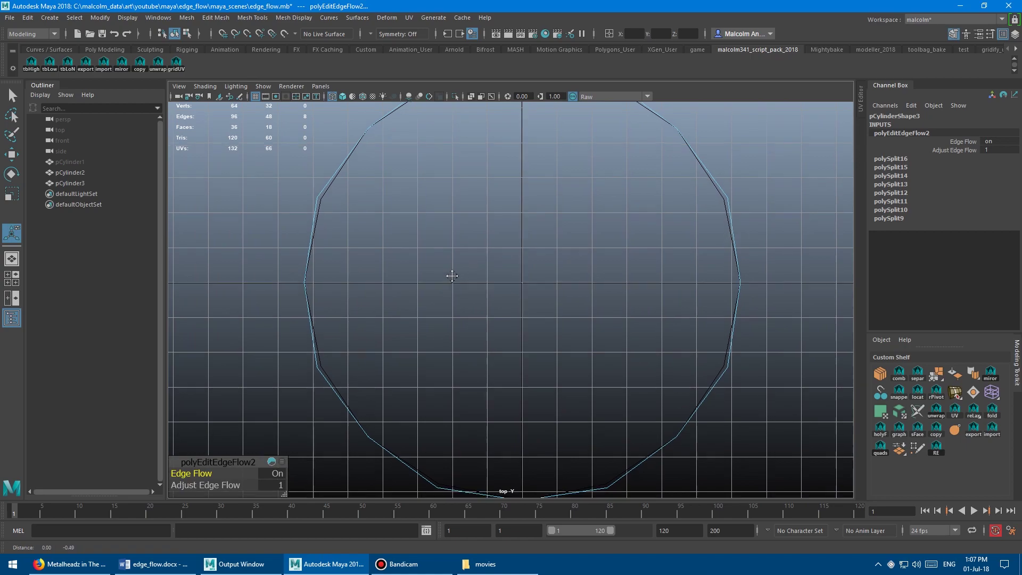
{"action": "scroll", "coordinate": [502, 258], "scroll_direction": "up", "scroll_amount": 2}
{"action": "scroll", "coordinate": [335, 290], "scroll_direction": "down", "scroll_amount": 3}
{"action": "scroll", "coordinate": [464, 253], "scroll_direction": "up", "scroll_amount": 2}
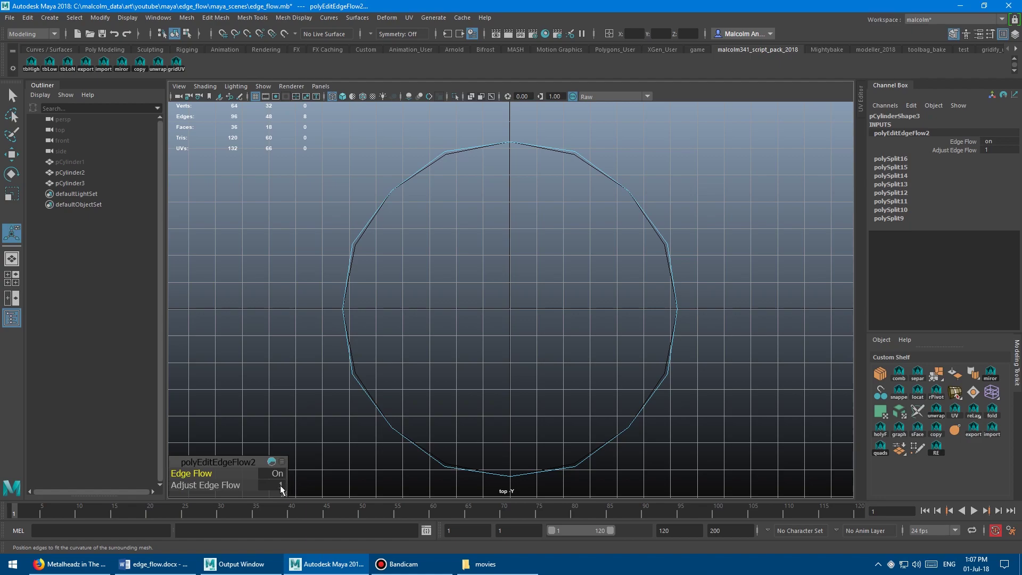
- Set Adjust Edge Flow to 0.8 and check the overlapping outlines in the top view
{"action": "left_click", "coordinate": [276, 485]}
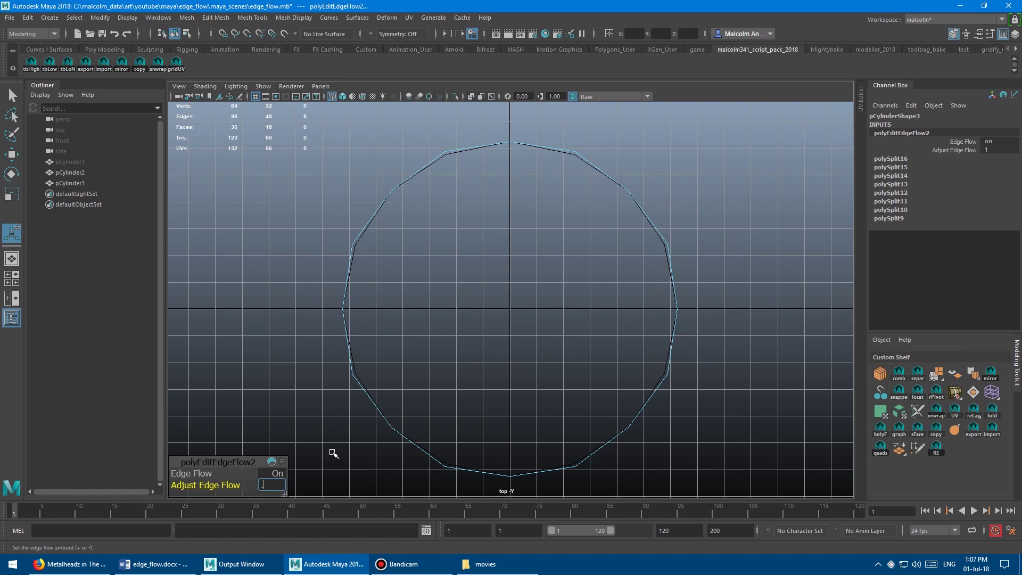
{"action": "key", "text": "Return"}
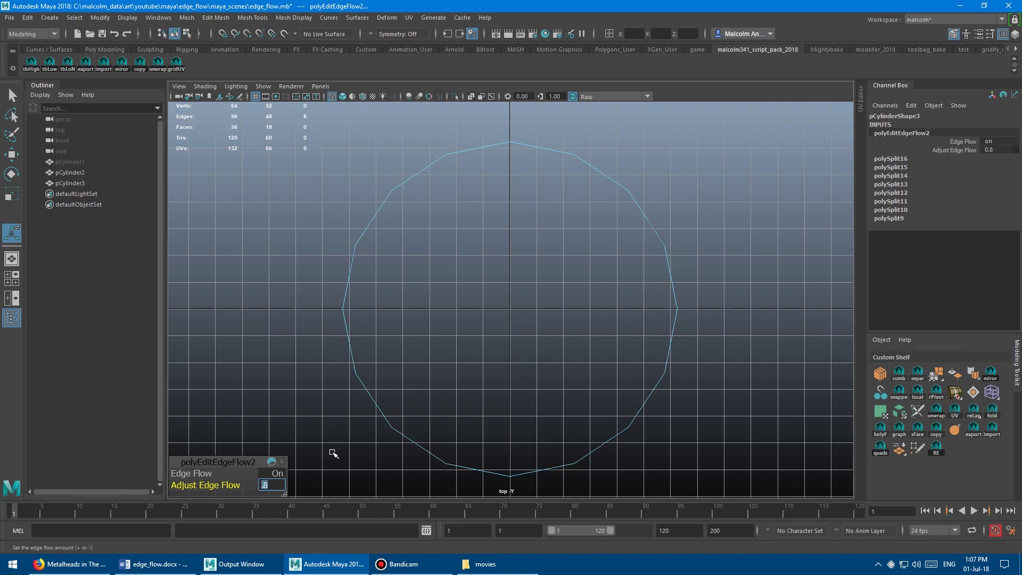
{"action": "scroll", "coordinate": [567, 306], "scroll_direction": "up", "scroll_amount": 10}
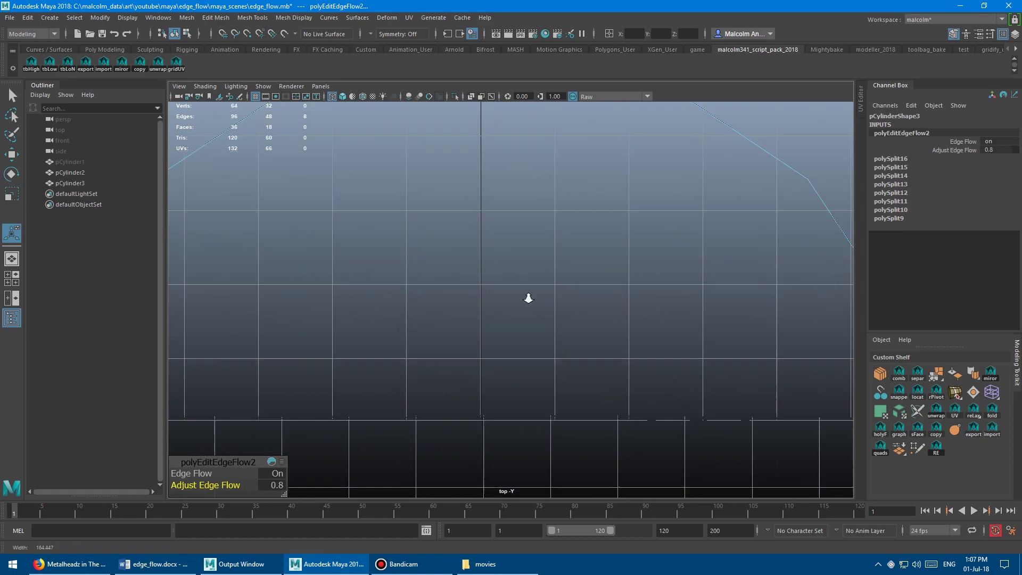
{"action": "middle_click_drag", "start_coordinate": [441, 292], "coordinate": [520, 330], "text": "alt"}
{"action": "scroll", "coordinate": [429, 306], "scroll_direction": "down", "scroll_amount": 6}
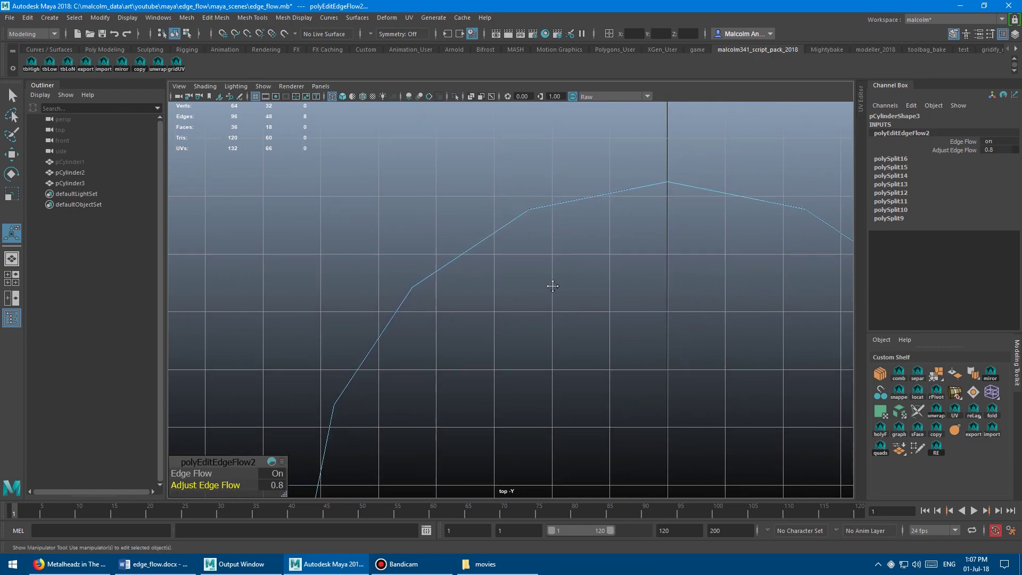
{"action": "middle_click_drag", "start_coordinate": [552, 285], "coordinate": [459, 284], "text": "alt"}
- Return to the perspective view and switch to the Move tool to examine the rounded cylinder
{"action": "key", "text": "space"}
{"action": "key", "text": "space"}
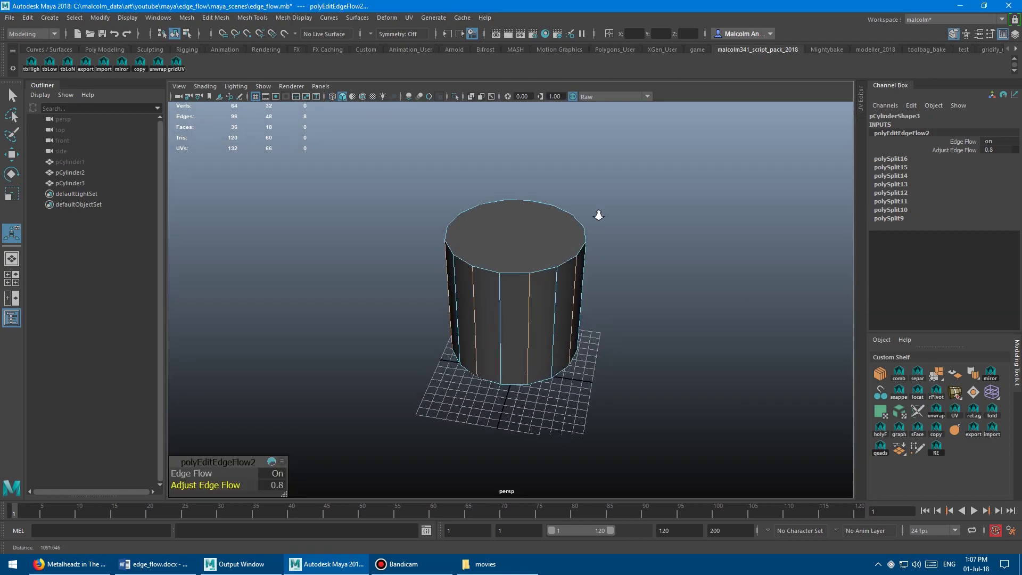
{"action": "mouse_move", "coordinate": [598, 217]}
{"action": "right_mouse_down", "text": "alt"}
{"action": "mouse_move", "coordinate": [578, 210]}
{"action": "mouse_move", "coordinate": [617, 212]}
{"action": "right_mouse_up", "text": "alt"}
{"action": "key", "text": "w"}
{"action": "scroll", "coordinate": [491, 200], "scroll_direction": "down", "scroll_amount": 2}
{"action": "middle_click_drag", "start_coordinate": [491, 200], "coordinate": [433, 199], "text": "alt"}
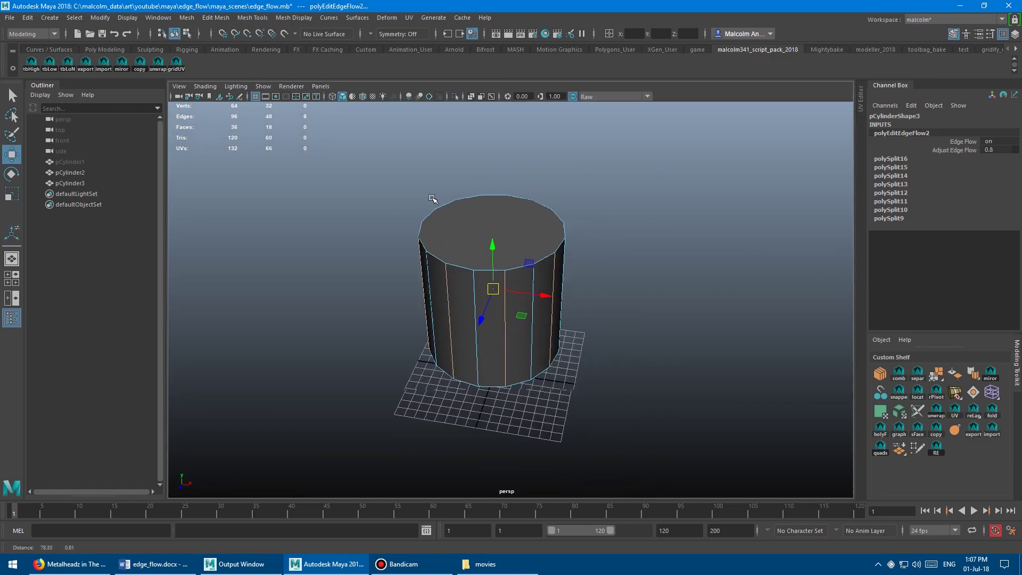
{"action": "scroll", "coordinate": [452, 199], "scroll_direction": "up", "scroll_amount": 1}
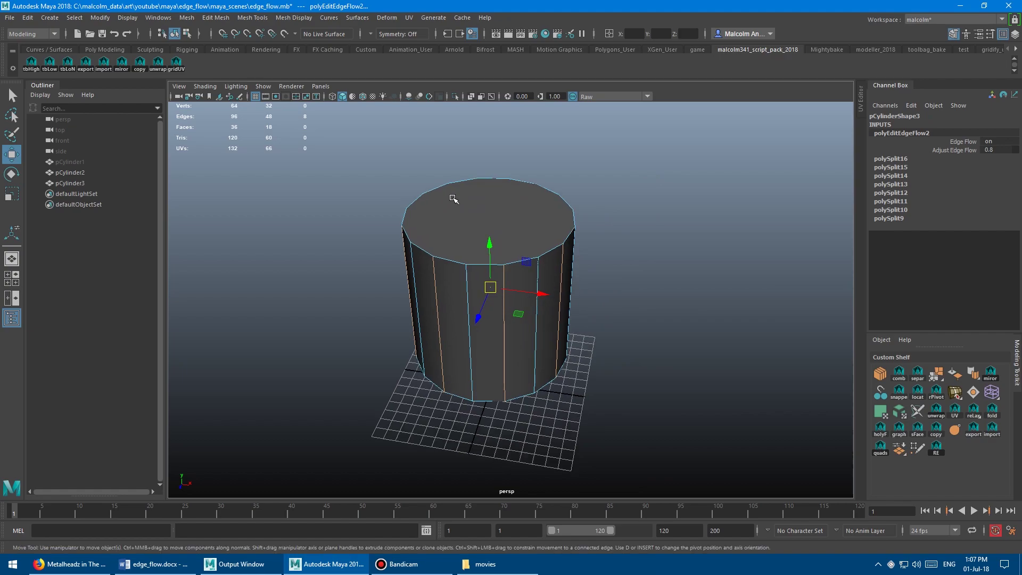
- Reopen the edge flow settings over the wireframe cylinder and try Adjust Edge Flow values of 2 and 5
{"action": "key", "text": "t"}
{"action": "left_click_drag", "start_coordinate": [453, 198], "coordinate": [379, 220], "text": "alt"}
{"action": "key", "text": "4"}
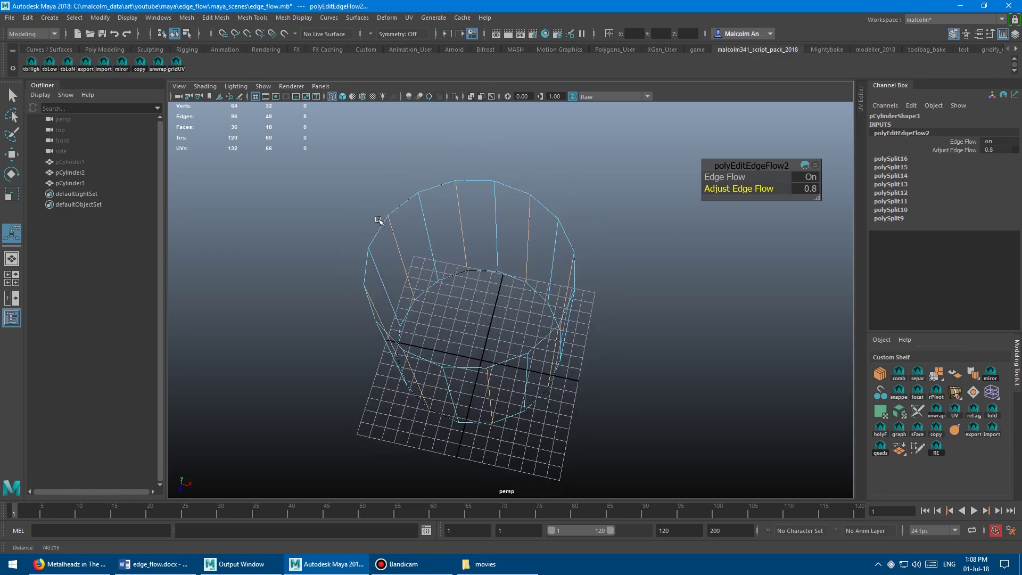
{"action": "left_click", "coordinate": [809, 189]}
{"action": "type", "text": "2"}
{"action": "key", "text": "Return"}
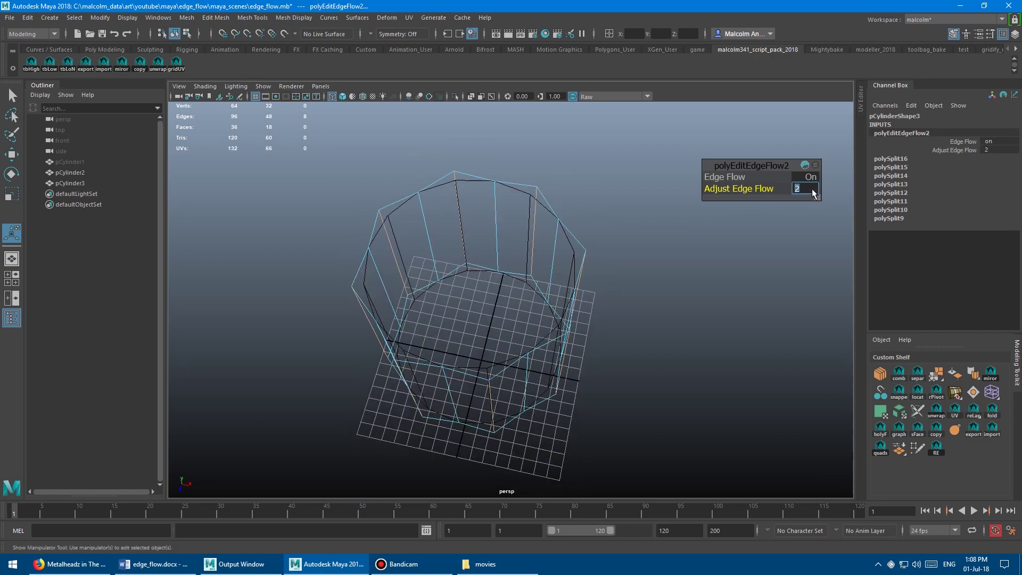
{"action": "type", "text": "5"}
{"action": "key", "text": "Return"}
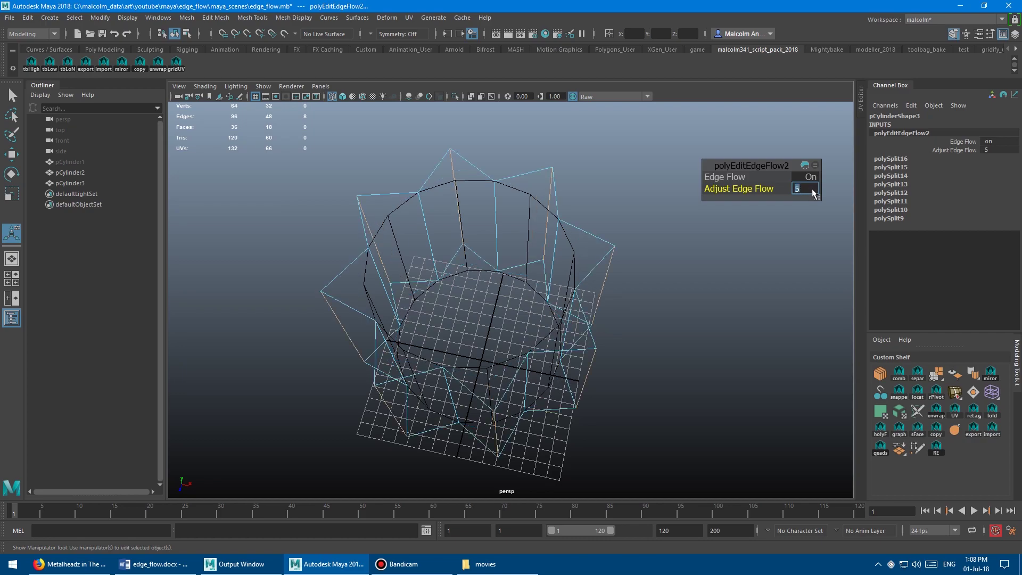
- Try an Adjust Edge Flow value of 1, followed by 0.8
{"action": "type", "text": "1"}
{"action": "key", "text": "Return"}
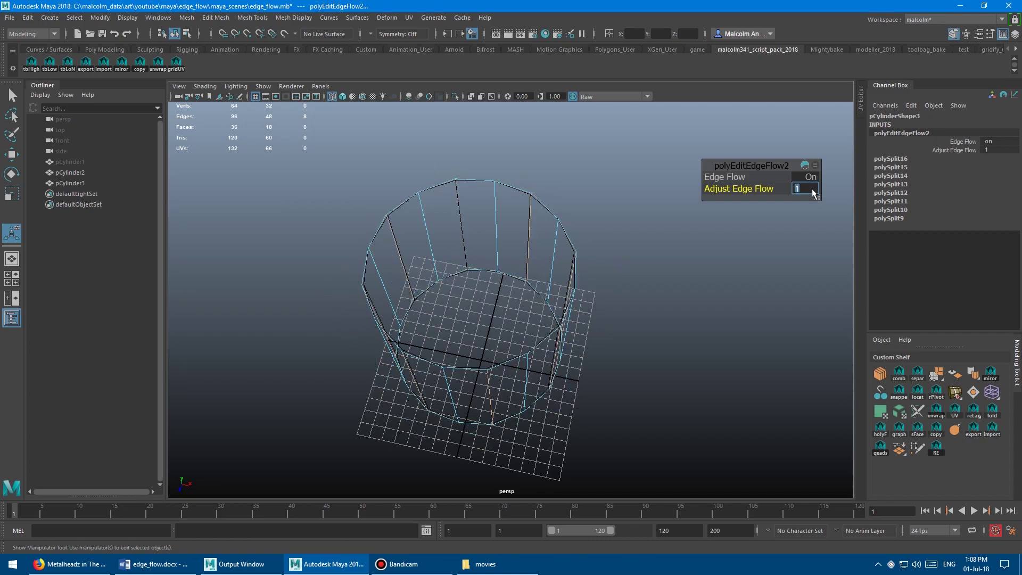
{"action": "type", "text": ".8"}
{"action": "key", "text": "Return"}
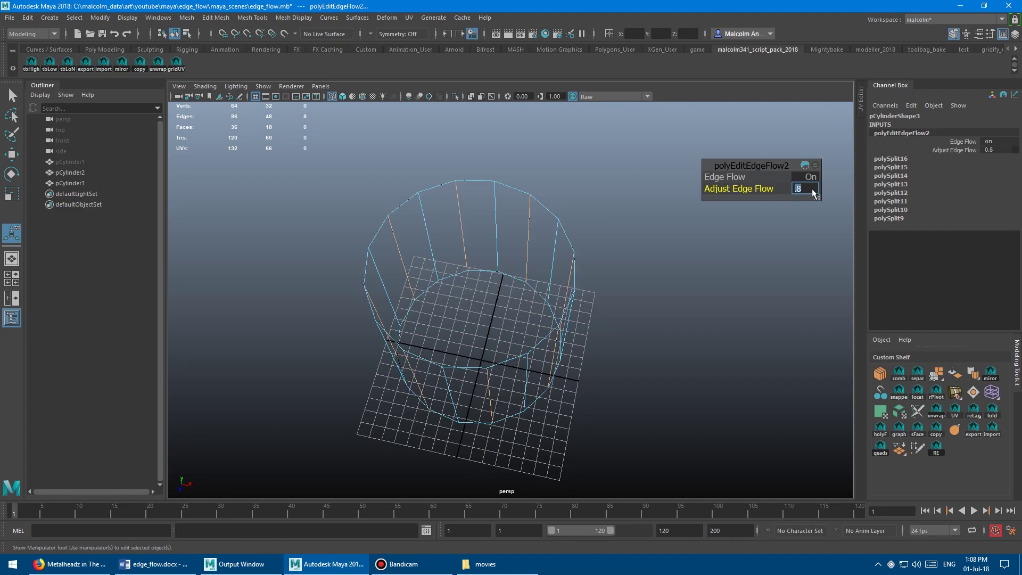
- Lower Adjust Edge Flow to 0.2 and finally to 0.1
{"action": "type", "text": ".2"}
{"action": "key", "text": "Return"}
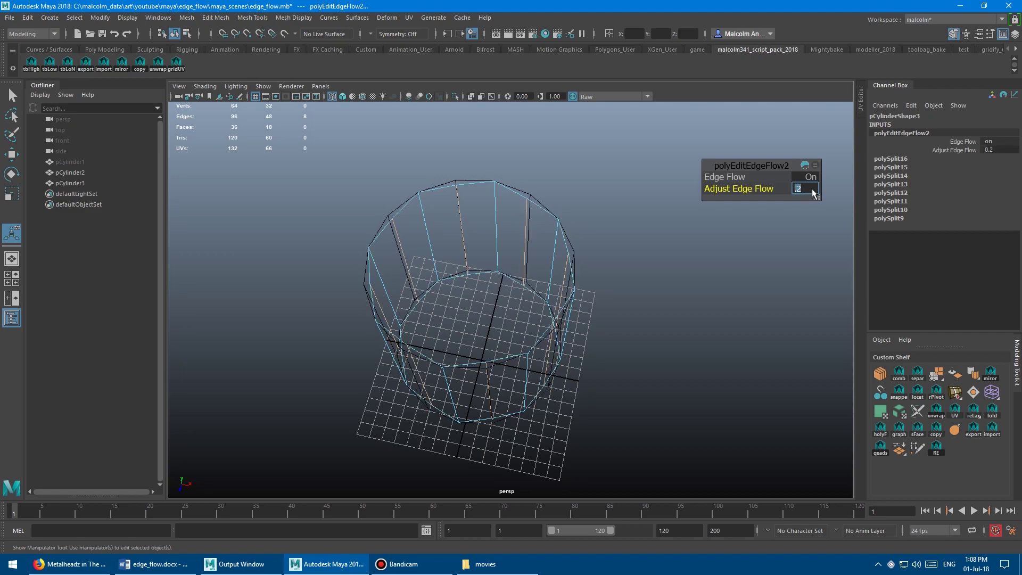
{"action": "type", "text": ".1"}
{"action": "key", "text": "Return"}
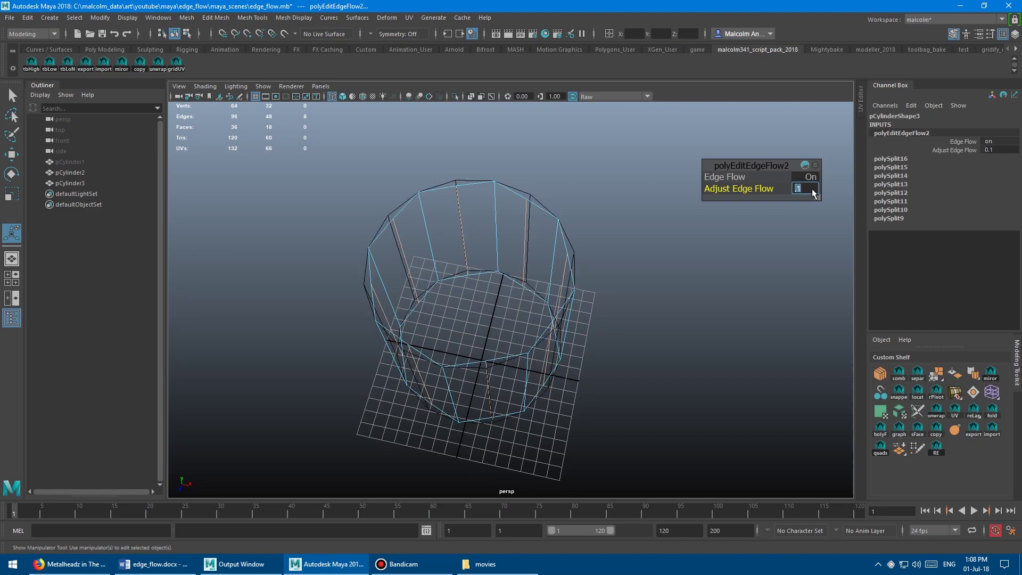
{"action": "left_click_drag", "start_coordinate": [506, 250], "coordinate": [426, 216], "text": "alt"}
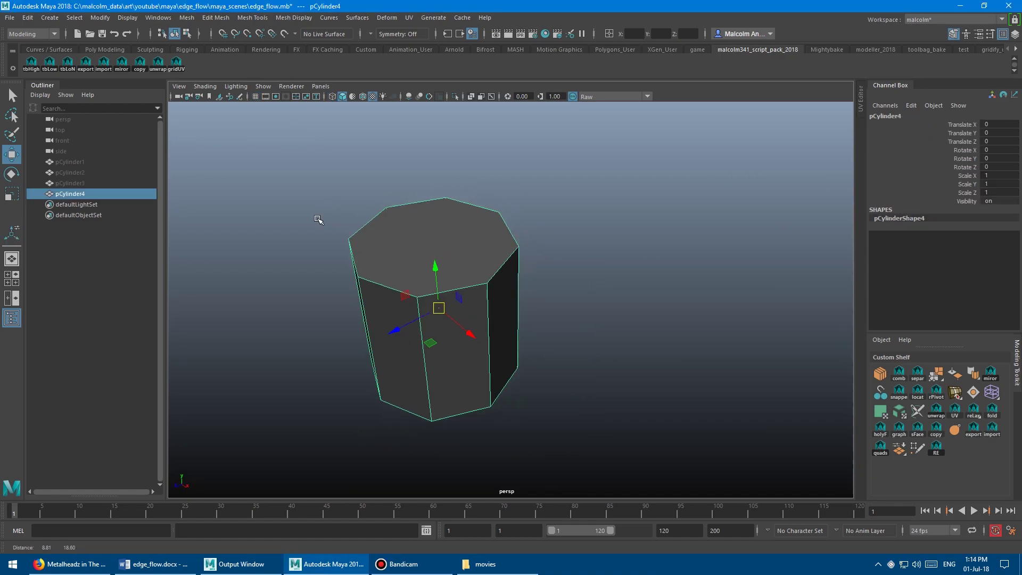
{"action": "left_click_drag", "start_coordinate": [405, 213], "coordinate": [394, 210], "text": "alt"}
{"action": "right_click_drag", "start_coordinate": [367, 209], "coordinate": [380, 209], "text": "alt"}
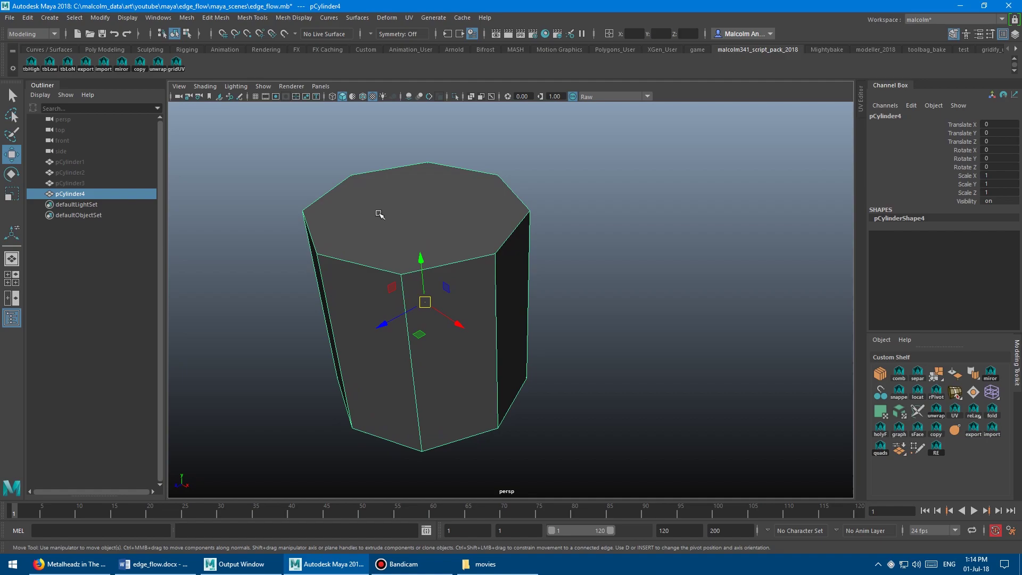
{"action": "left_click_drag", "start_coordinate": [377, 216], "coordinate": [442, 217], "text": "alt"}
{"action": "right_click_drag", "start_coordinate": [442, 216], "coordinate": [401, 215], "text": "alt"}
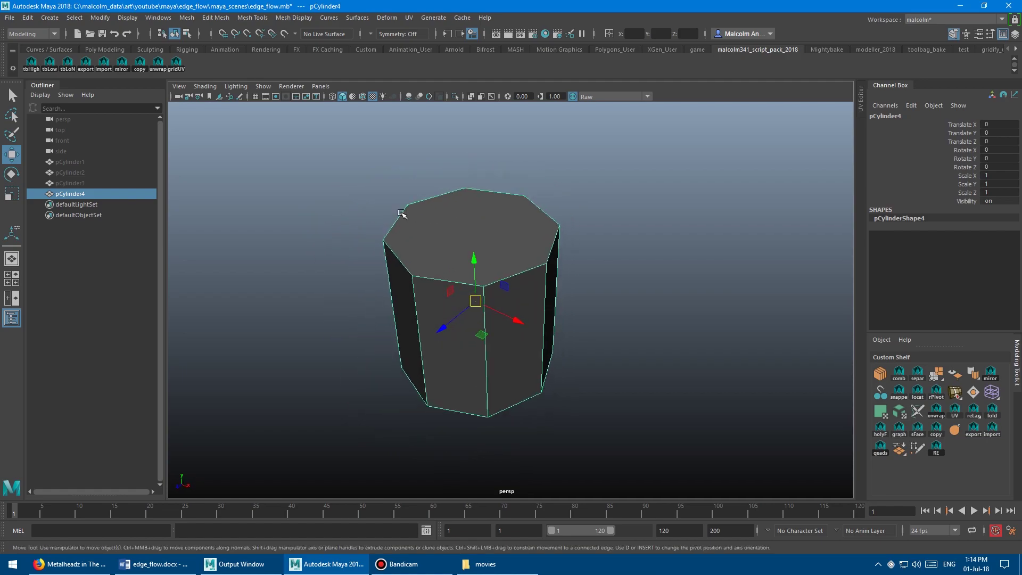
{"action": "left_click_drag", "start_coordinate": [401, 214], "coordinate": [407, 214], "text": "alt"}
{"action": "right_click_drag", "start_coordinate": [407, 214], "coordinate": [420, 212], "text": "alt"}
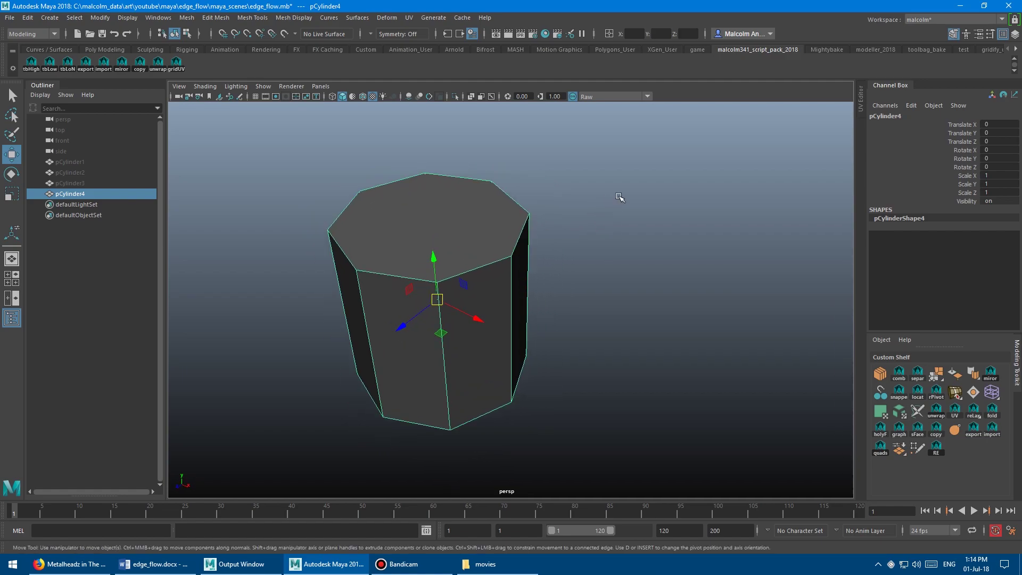
- Start the Multi-Cut tool on the octagonal cylinder with Edge Flow enabled at 0.8 for inserted edge loops
{"action": "right_click_drag", "start_coordinate": [619, 197], "coordinate": [584, 199], "text": "shift"}
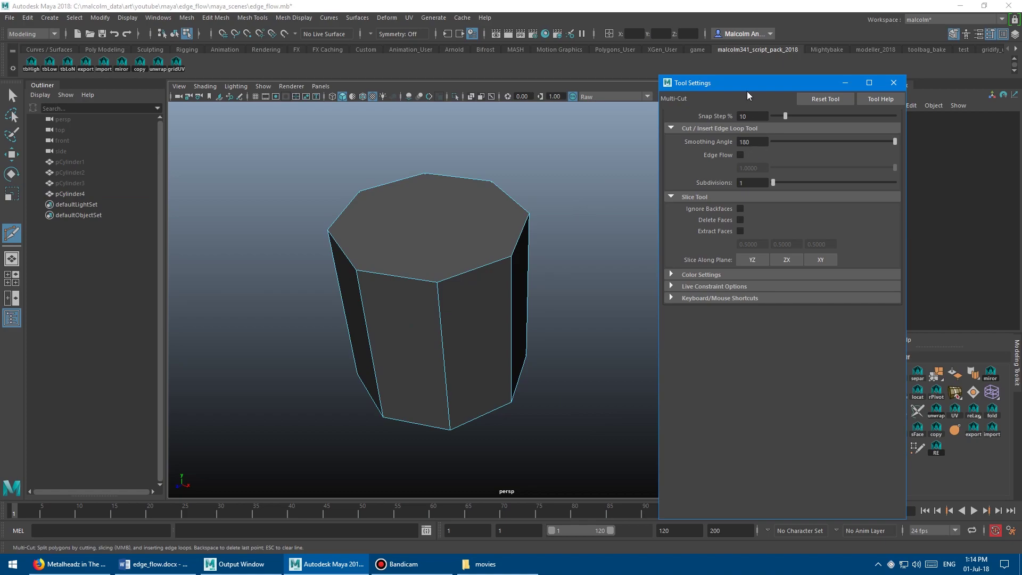
{"action": "left_click_drag", "start_coordinate": [747, 78], "coordinate": [651, 70]}
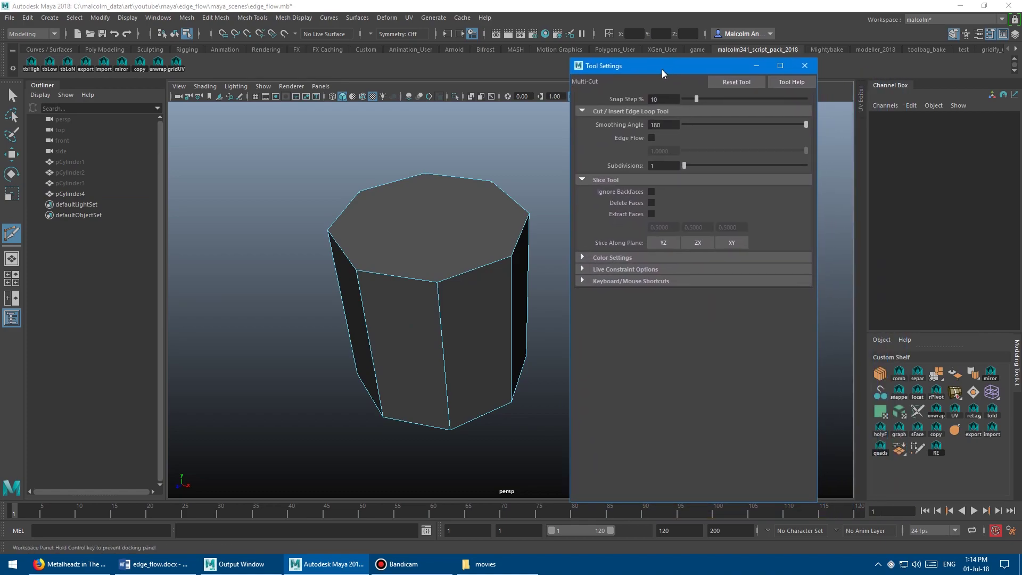
{"action": "left_click", "coordinate": [652, 138]}
{"action": "double_click", "coordinate": [673, 152]}
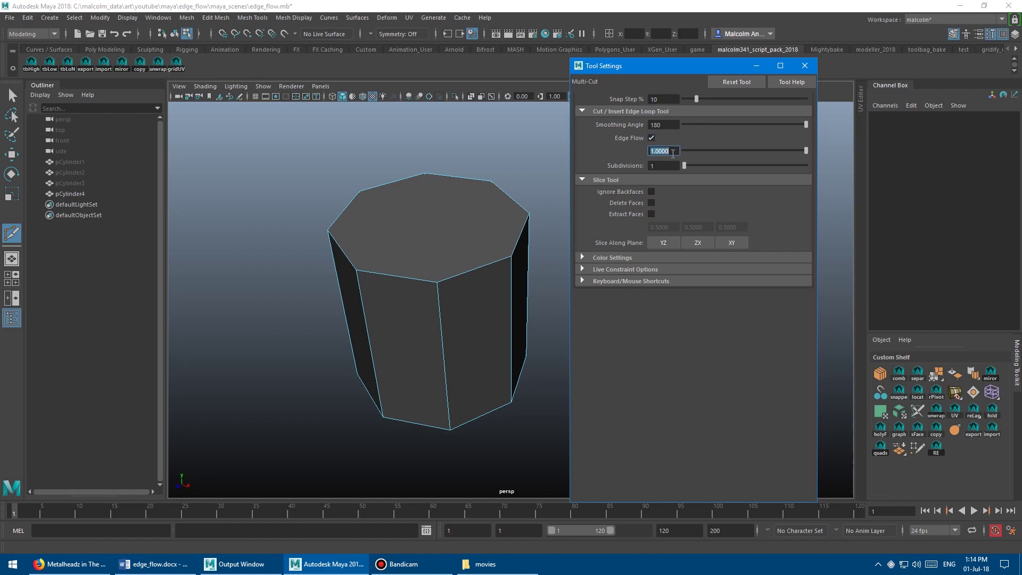
{"action": "type", "text": "0.8"}
{"action": "key", "text": "Return"}
{"action": "left_click", "coordinate": [805, 66]}
- Insert a centred vertical edge loop with edge flow in each of three adjacent side faces at the cylinder's front
{"action": "scroll", "coordinate": [554, 215], "scroll_direction": "up", "scroll_amount": 5}
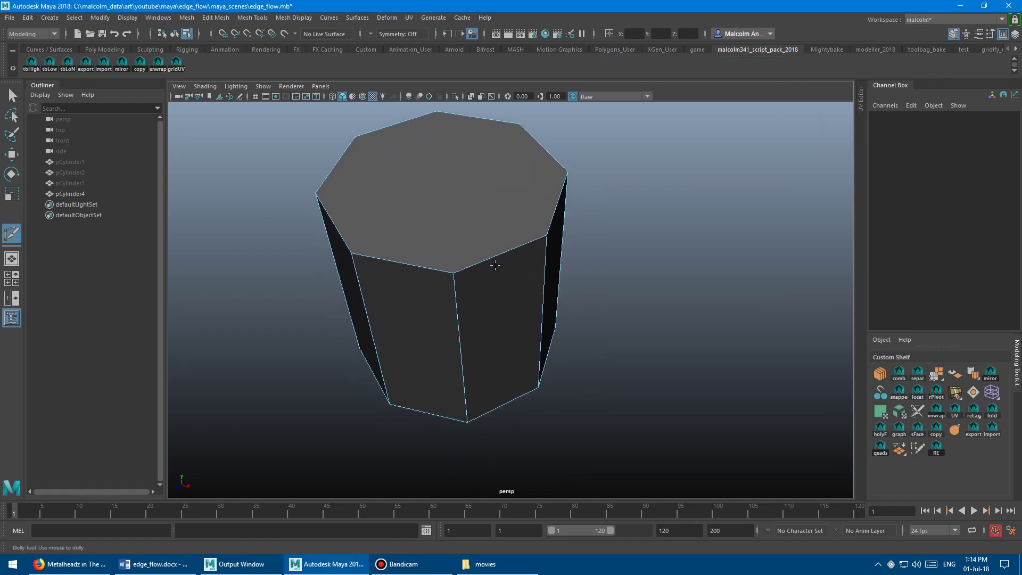
{"action": "left_click", "coordinate": [492, 261]}
{"action": "right_click", "coordinate": [492, 264]}
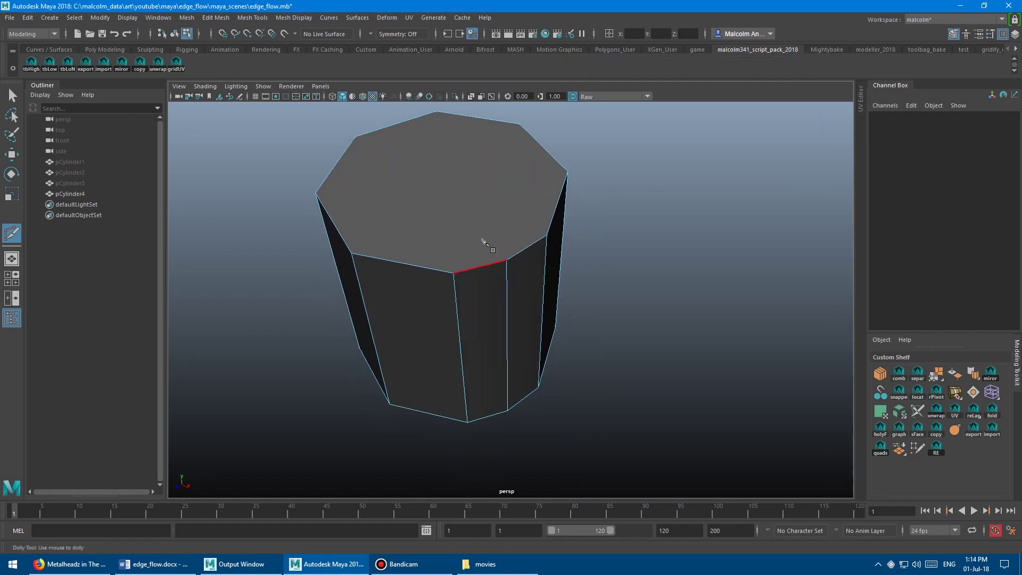
{"action": "left_click_drag", "start_coordinate": [479, 238], "coordinate": [460, 254], "text": "alt"}
{"action": "scroll", "coordinate": [461, 255], "scroll_direction": "down", "scroll_amount": 1}
{"action": "middle_click_drag", "start_coordinate": [445, 301], "coordinate": [485, 285], "text": "alt"}
{"action": "middle_click", "coordinate": [489, 299], "text": "ctrl"}
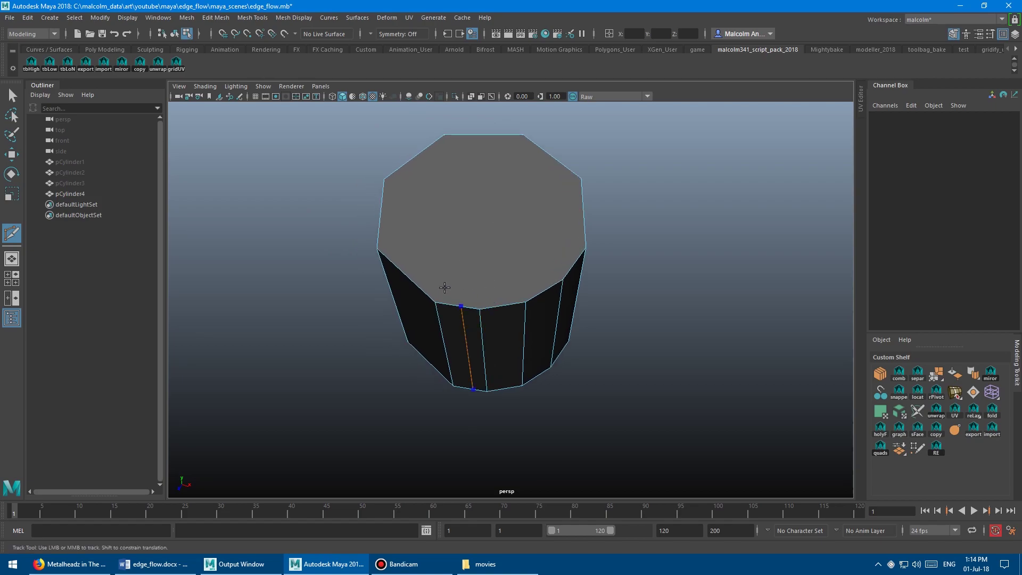
{"action": "middle_click", "coordinate": [411, 278], "text": "ctrl"}
- Insert centred edge-flow loops in the five remaining side faces to round the cylinder to 16 sides
{"action": "left_click_drag", "start_coordinate": [419, 236], "coordinate": [413, 256], "text": "alt"}
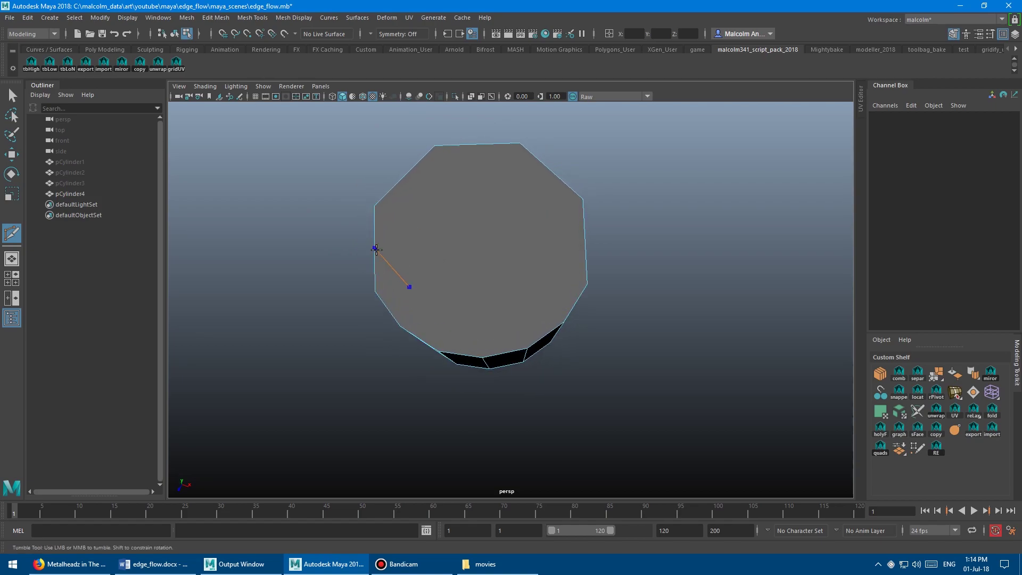
{"action": "middle_click", "coordinate": [377, 247], "text": "ctrl"}
{"action": "middle_click", "coordinate": [411, 185], "text": "ctrl"}
{"action": "middle_click", "coordinate": [478, 155], "text": "ctrl"}
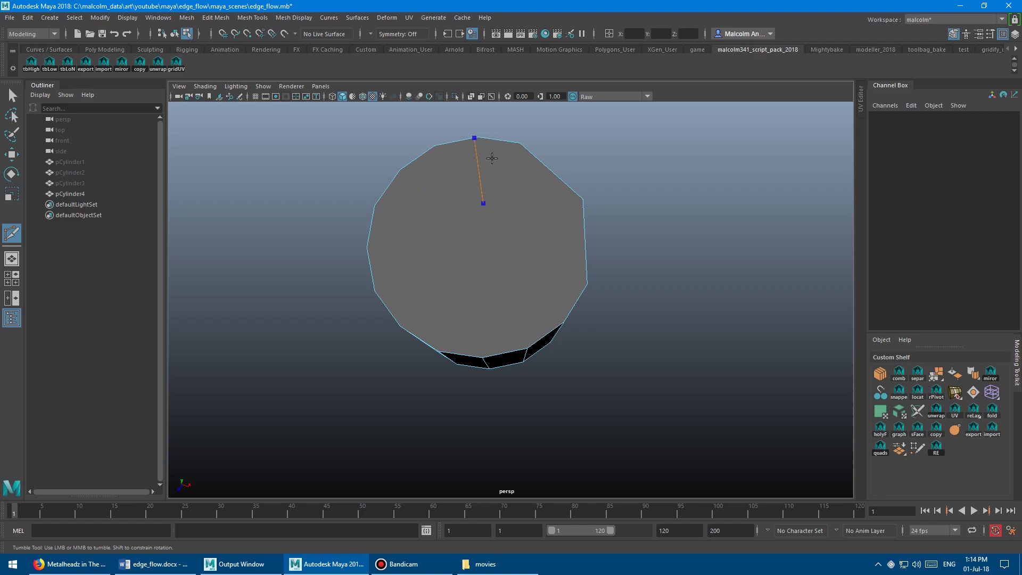
{"action": "middle_click", "coordinate": [544, 170], "text": "ctrl"}
{"action": "middle_click", "coordinate": [569, 231], "text": "ctrl"}
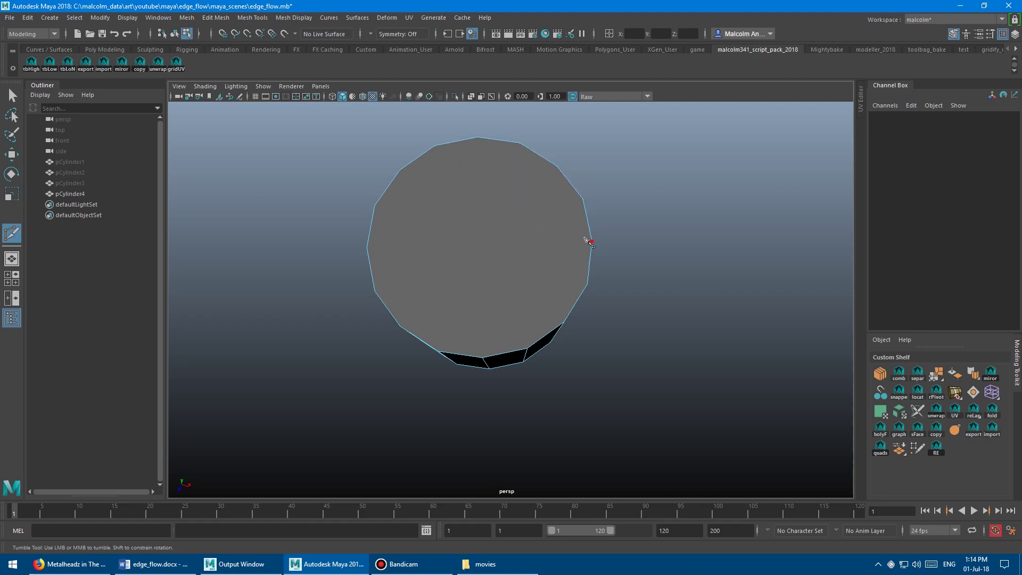